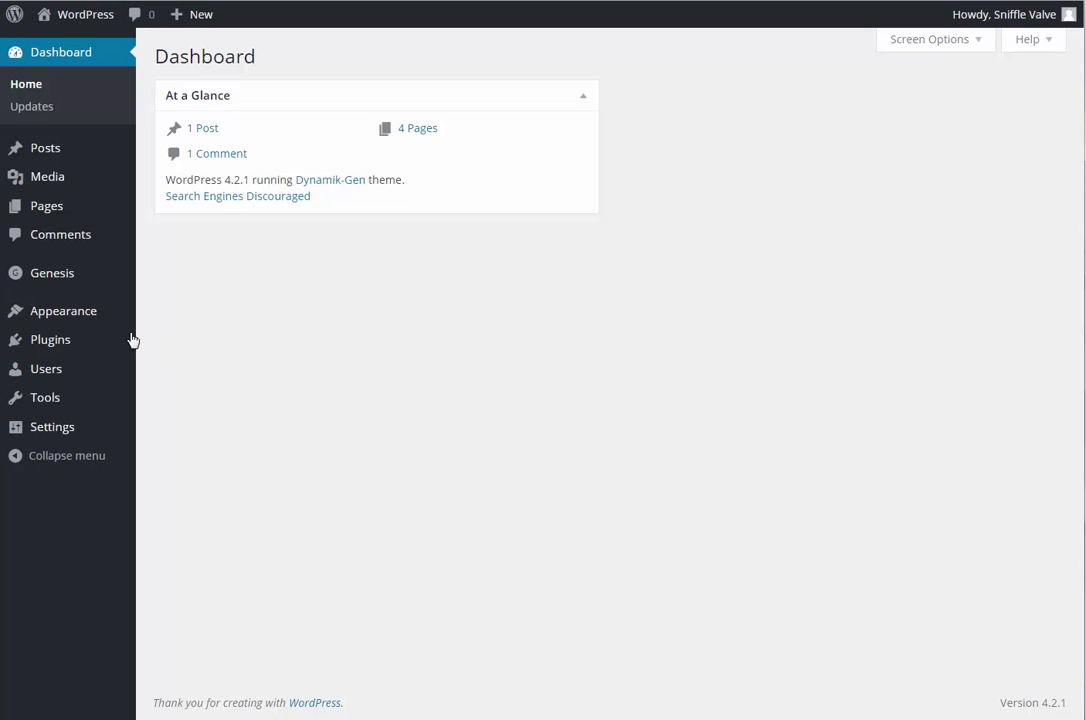
# In Widgets, drop a Custom Menu widget into Header Right, select MainMenu, and save it.
pyautogui.moveTo(99, 329)
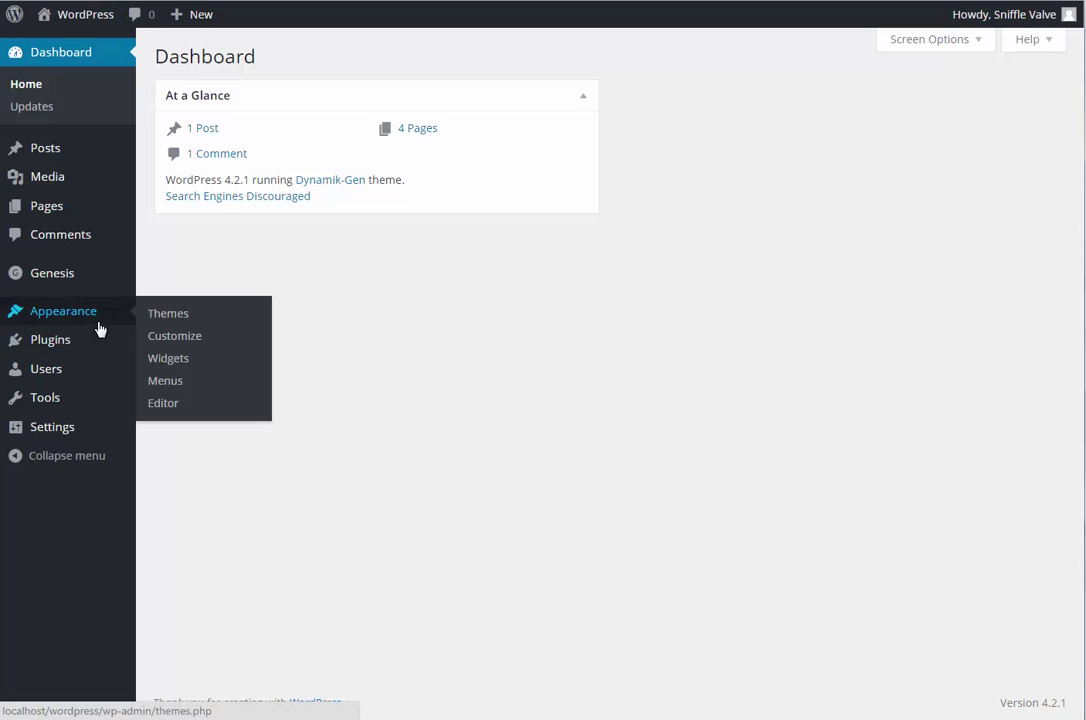
pyautogui.click(172, 360)
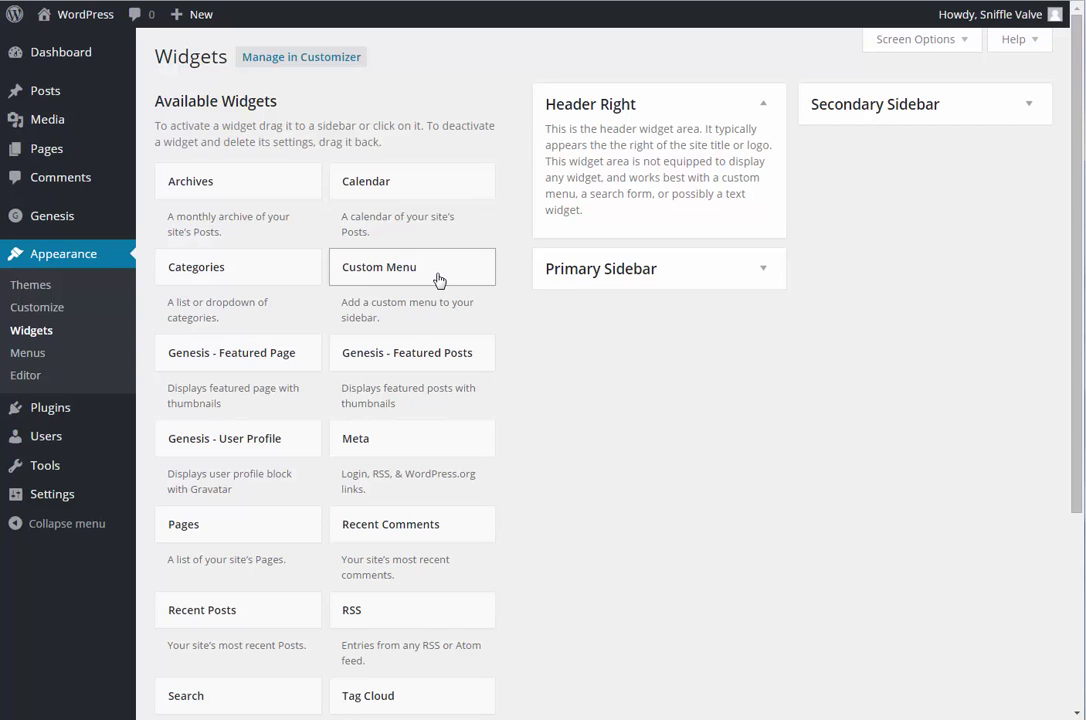
pyautogui.moveTo(438, 280); pyautogui.dragTo(667, 187)
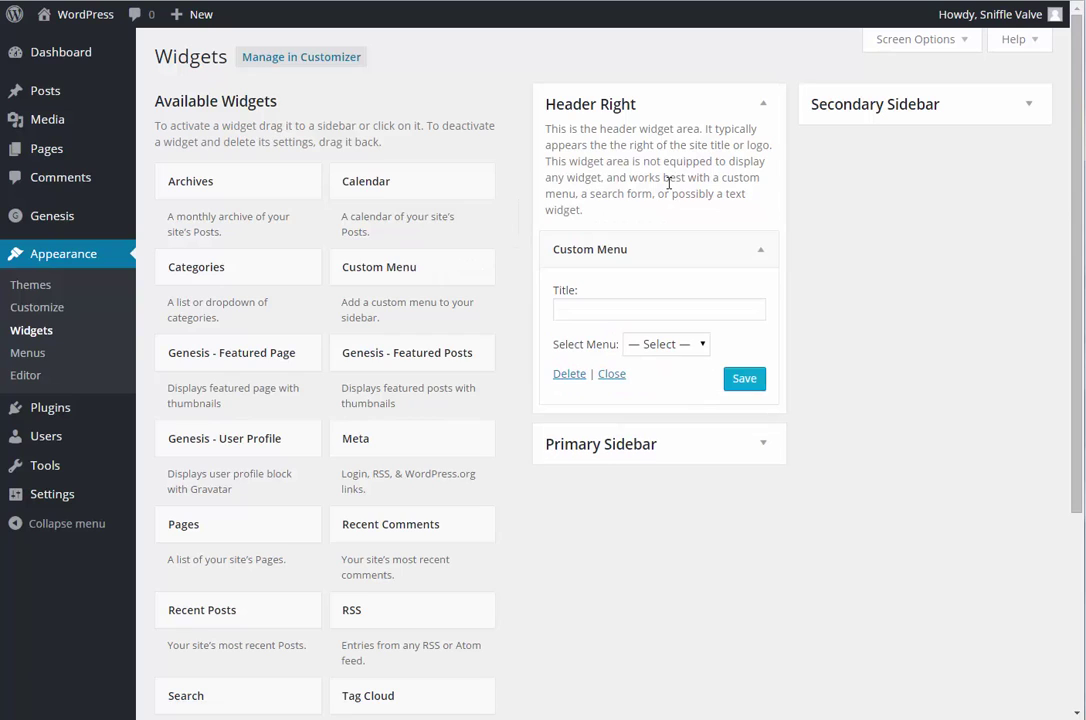
pyautogui.click(689, 346)
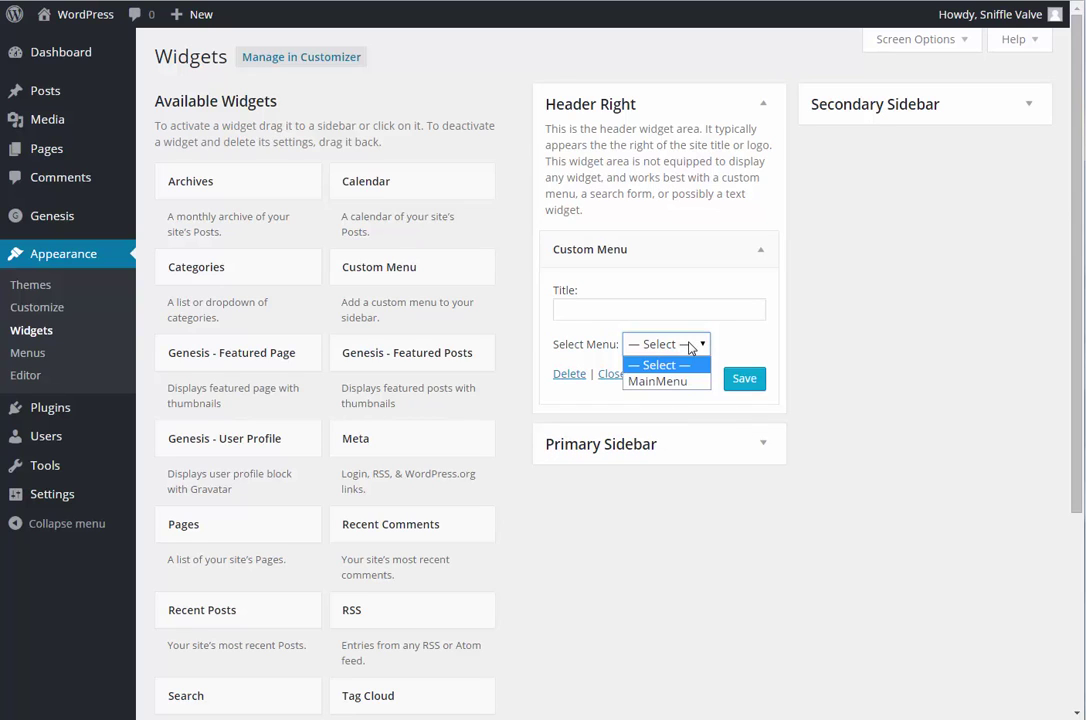
pyautogui.click(684, 381)
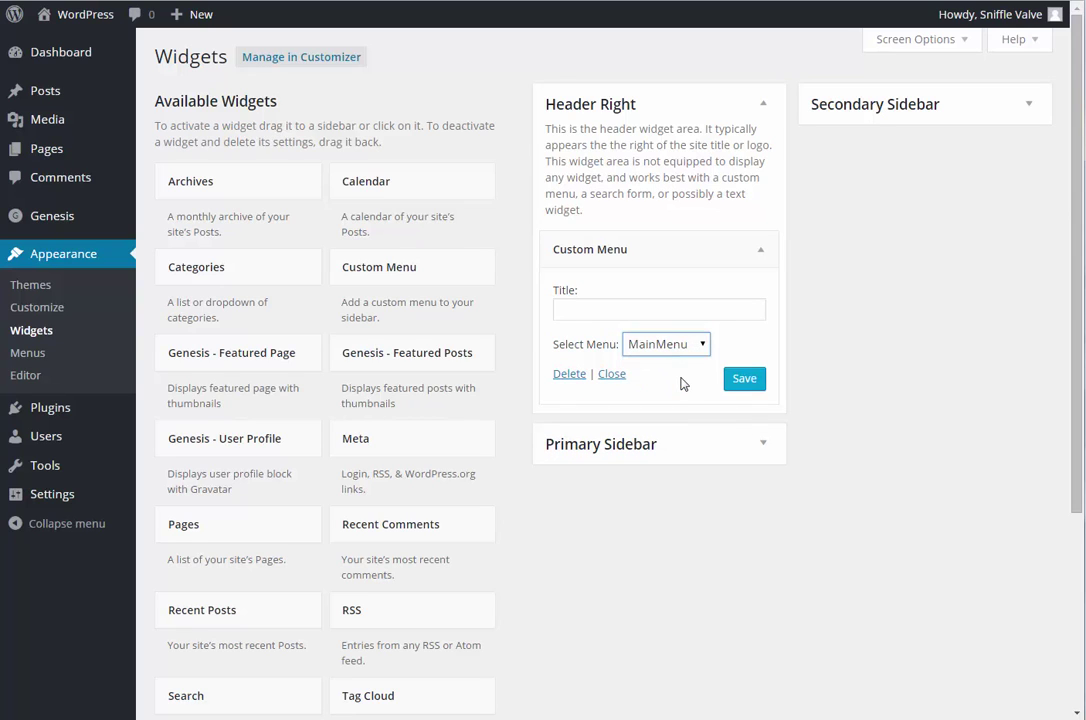
pyautogui.click(743, 389)
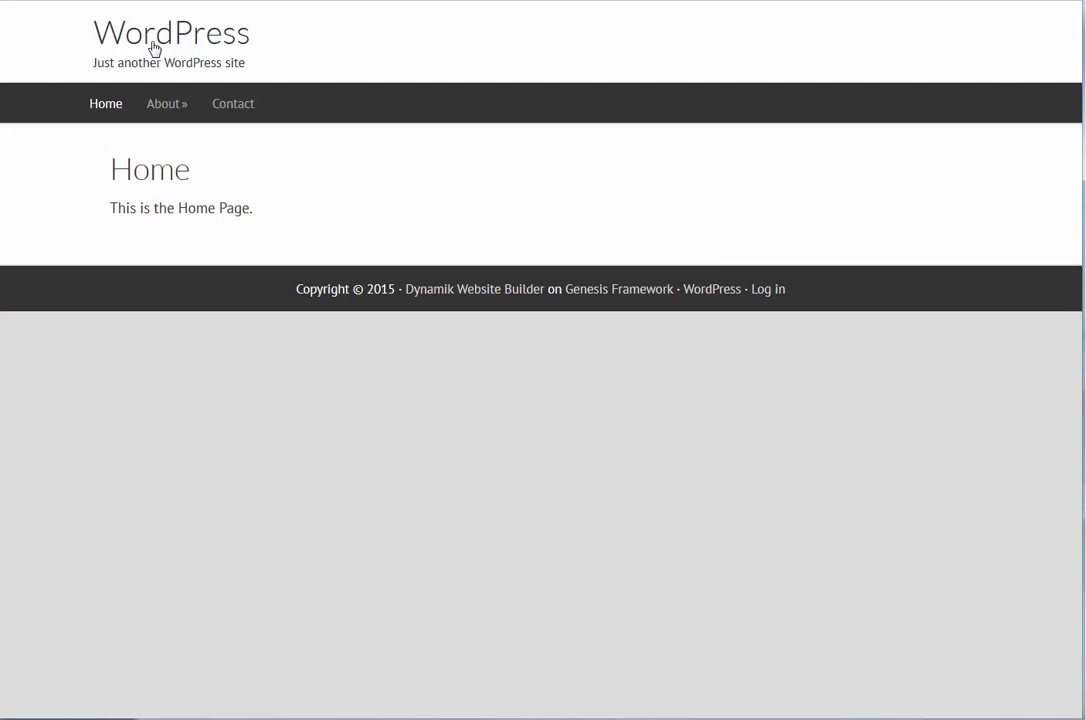
pyautogui.click(150, 46)
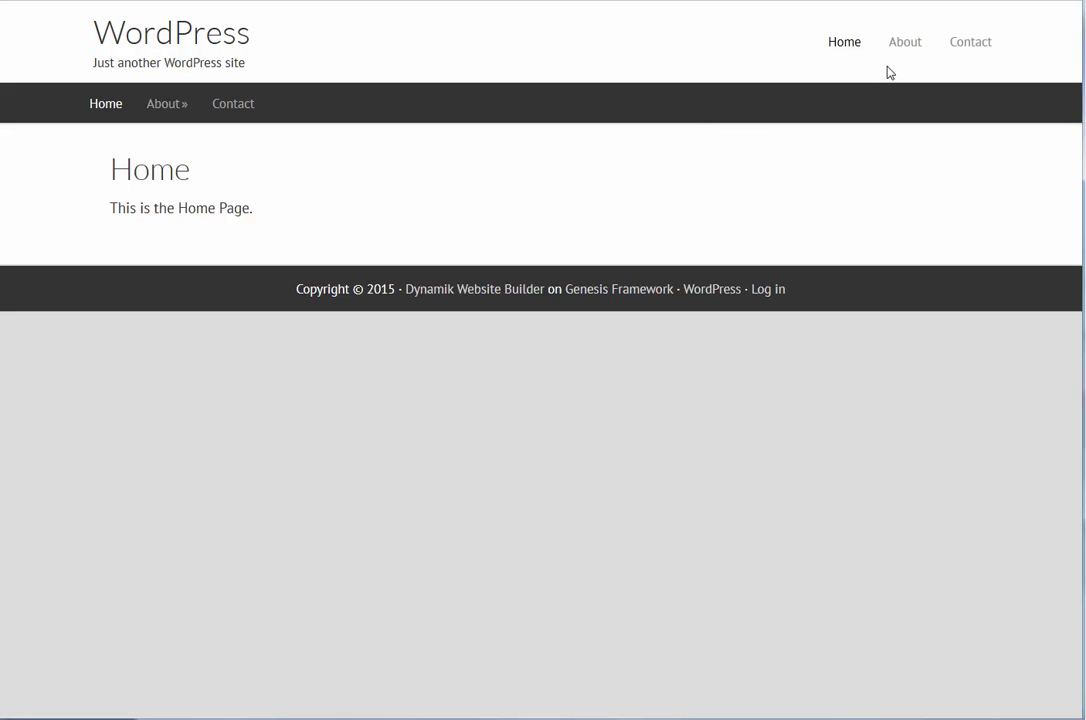
pyautogui.moveTo(912, 47)
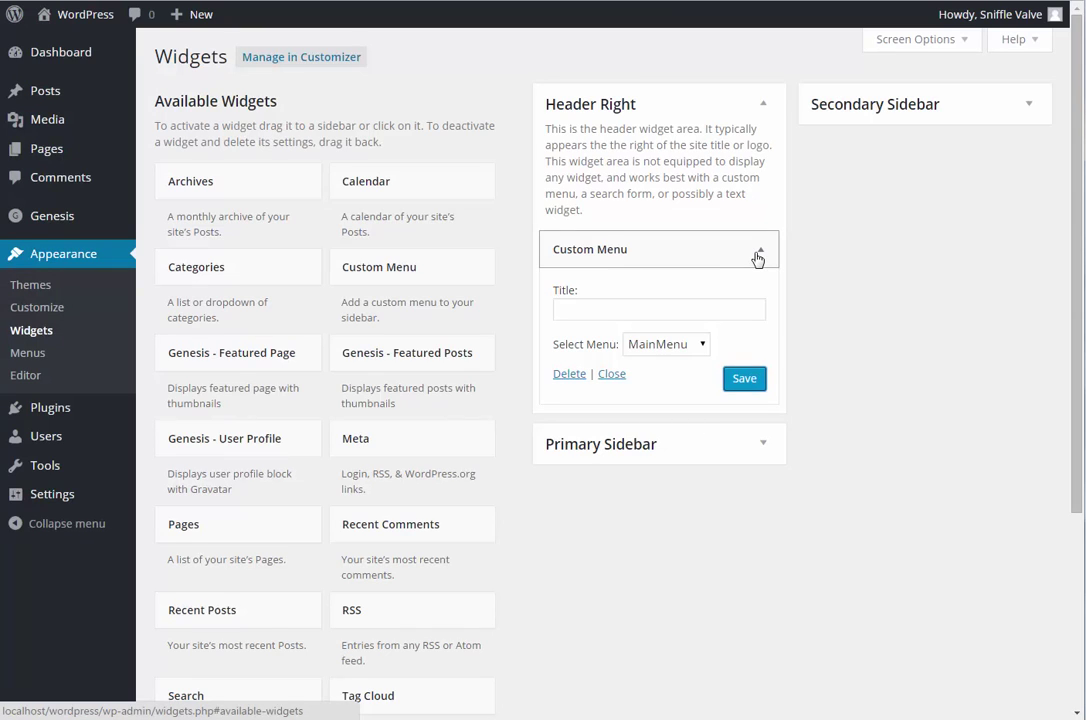
# Collapse the Custom Menu widget and go to the Dynamik Design options.
pyautogui.click(758, 252)
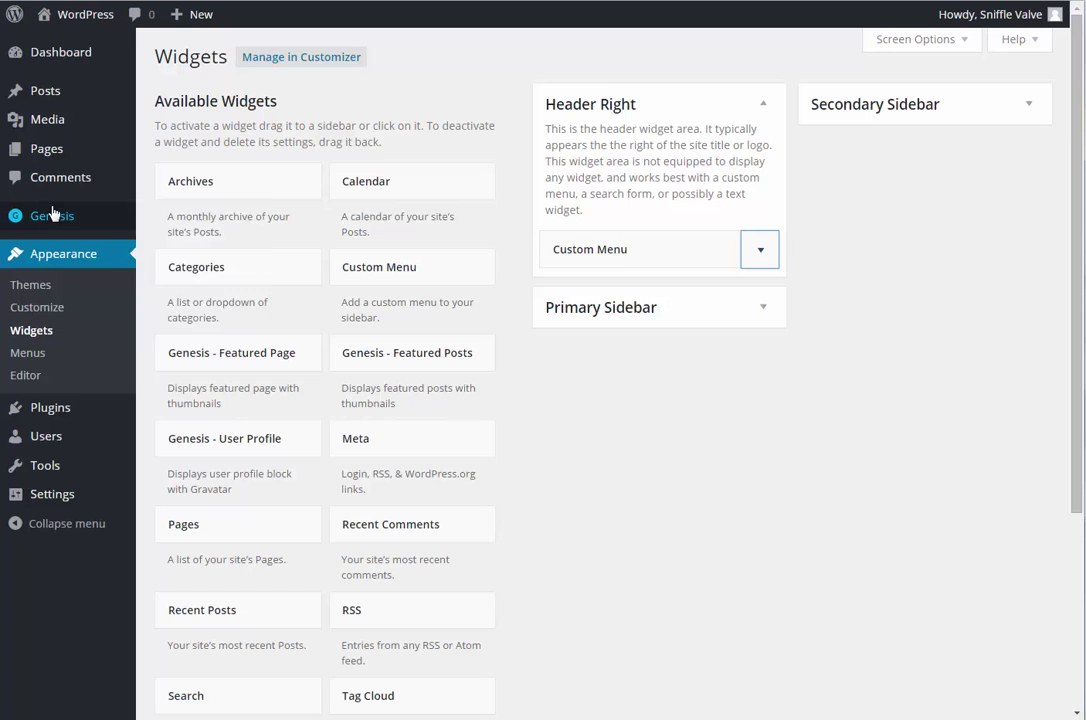
pyautogui.moveTo(53, 213)
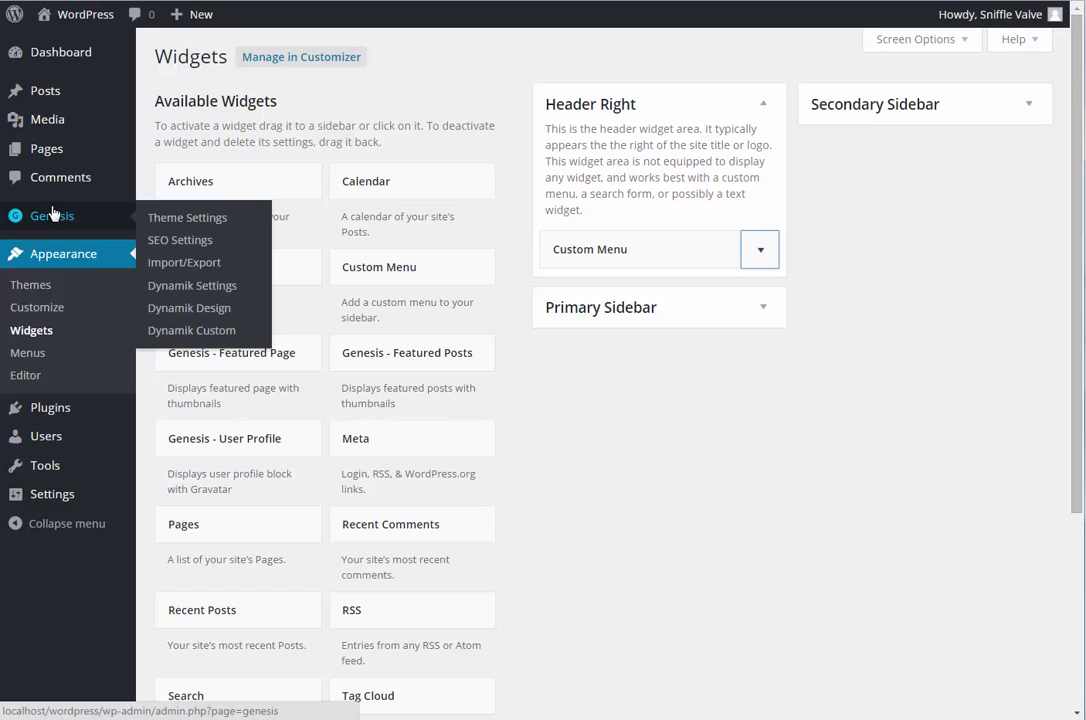
pyautogui.click(186, 310)
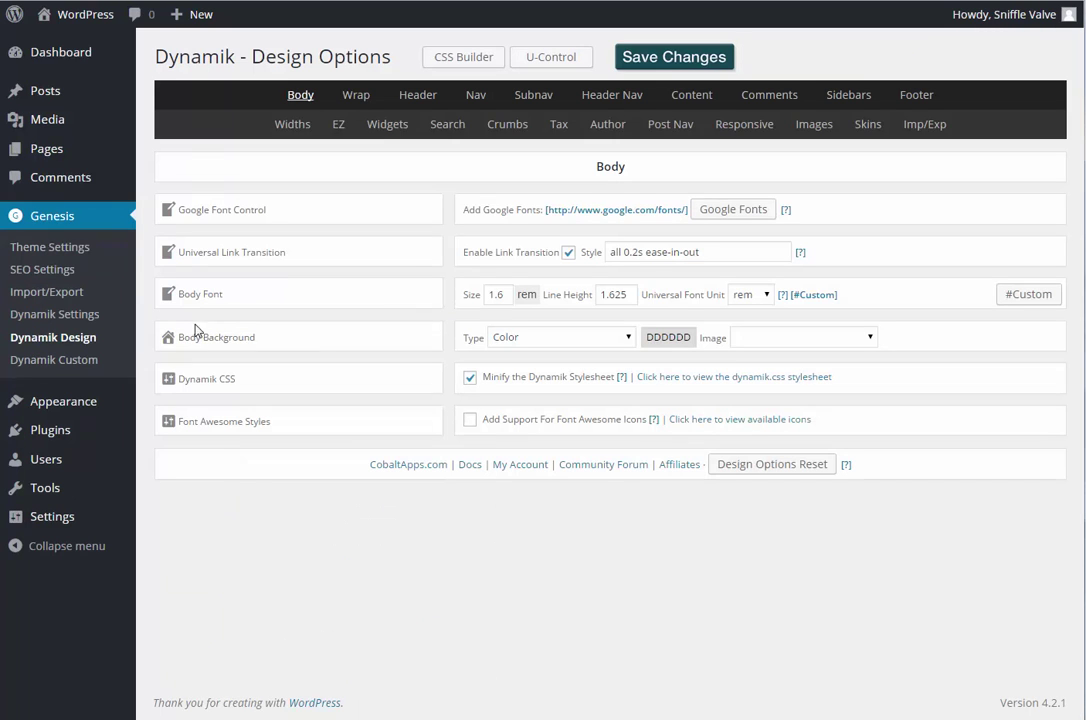
# Review the Header and Nav settings, leaving the navigation location at Below Header.
pyautogui.click(418, 95)
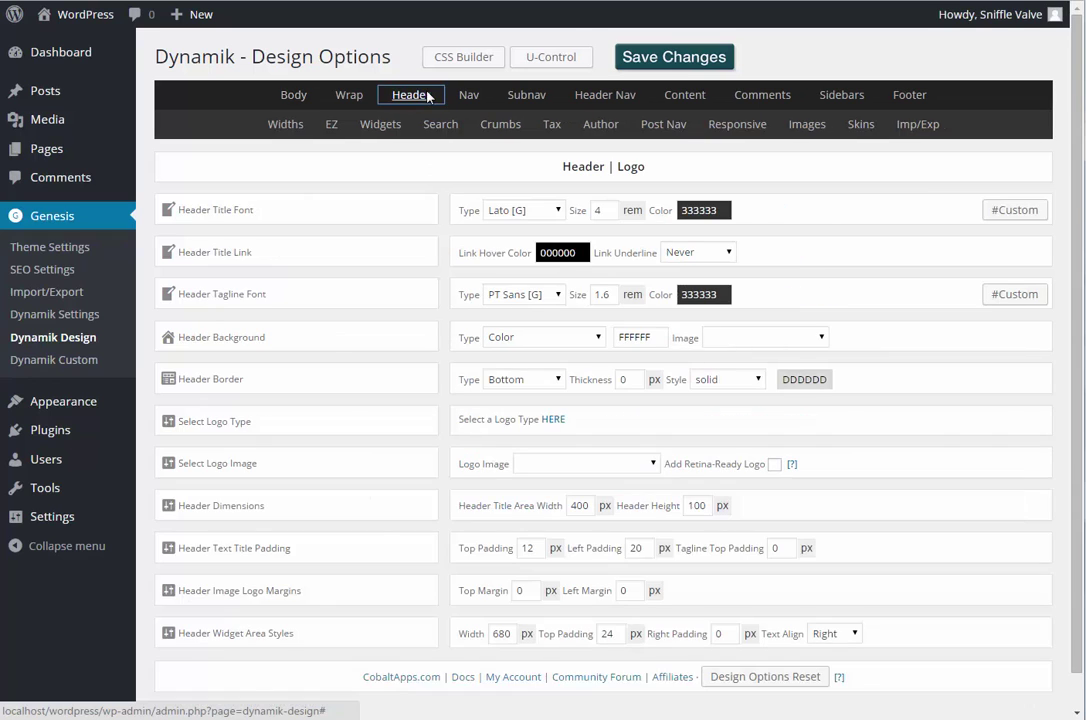
pyautogui.click(468, 96)
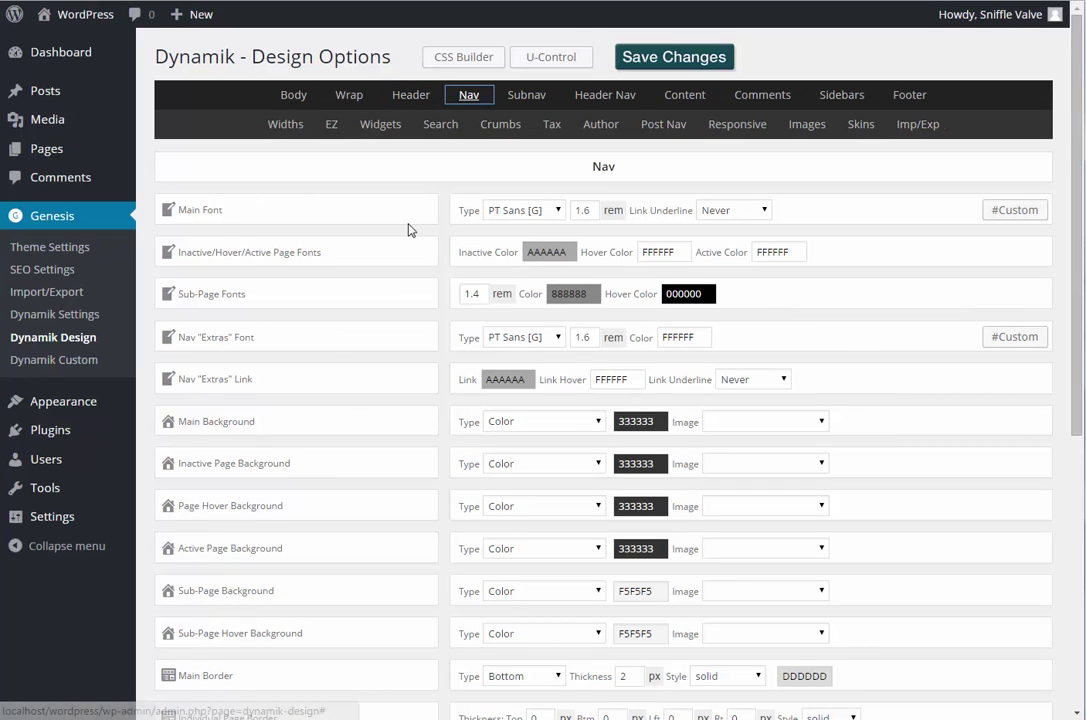
pyautogui.scroll(-2, 408, 230)
pyautogui.scroll(-4, 408, 230)
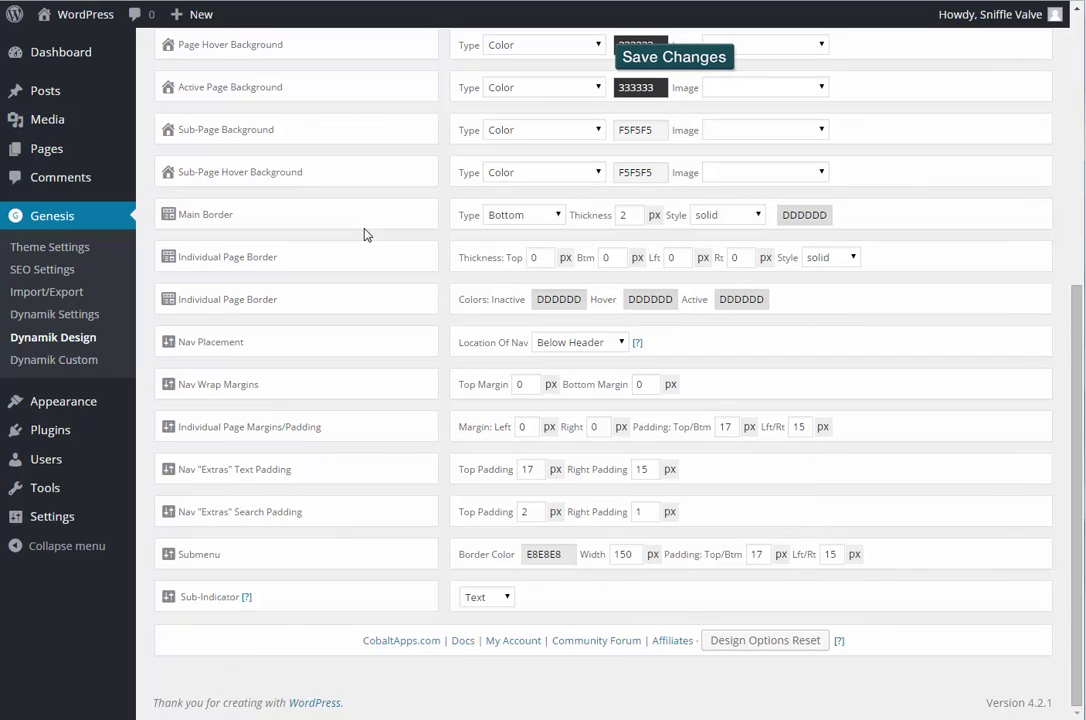
pyautogui.scroll(2, 364, 234)
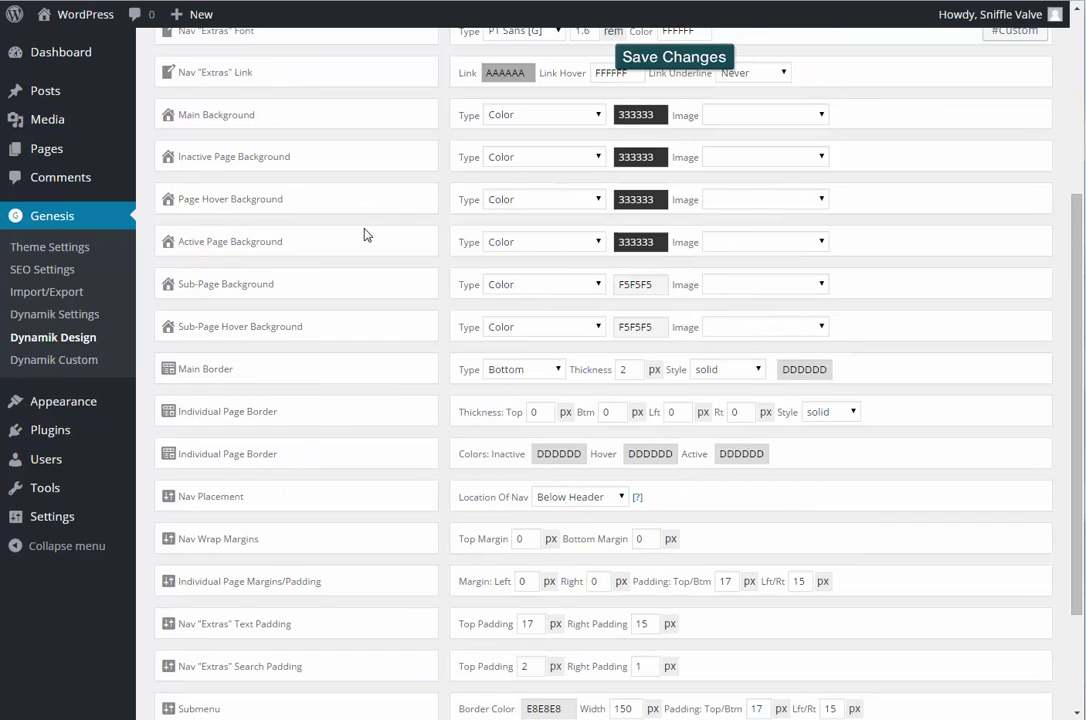
pyautogui.scroll(-1, 364, 234)
pyautogui.scroll(-1, 364, 234)
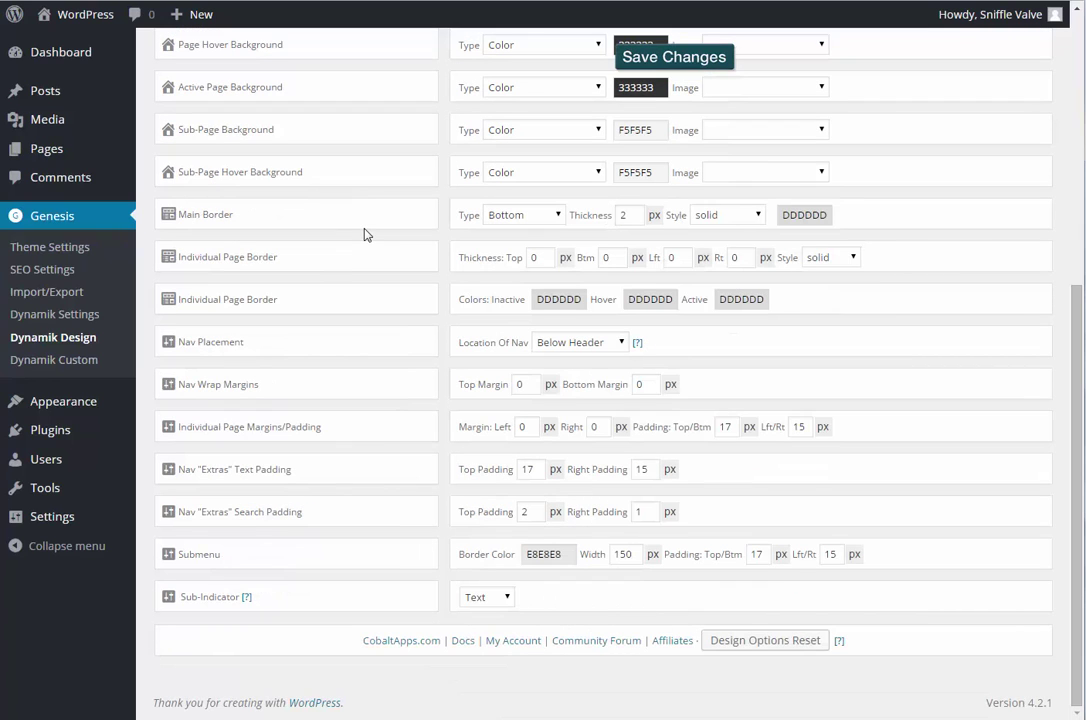
pyautogui.click(553, 343)
pyautogui.click(684, 348)
pyautogui.scroll(5, 625, 322)
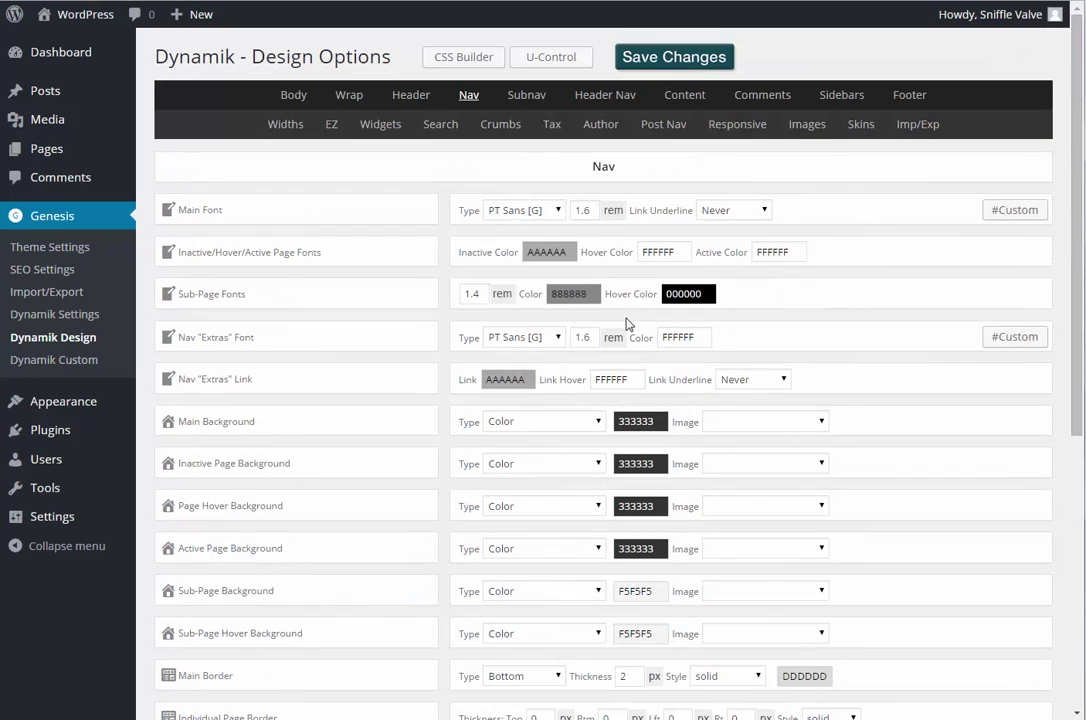
# Set Navbar Media Query Styles to Vertical Toggle, enable the Header Menu option, and save.
pyautogui.click(731, 130)
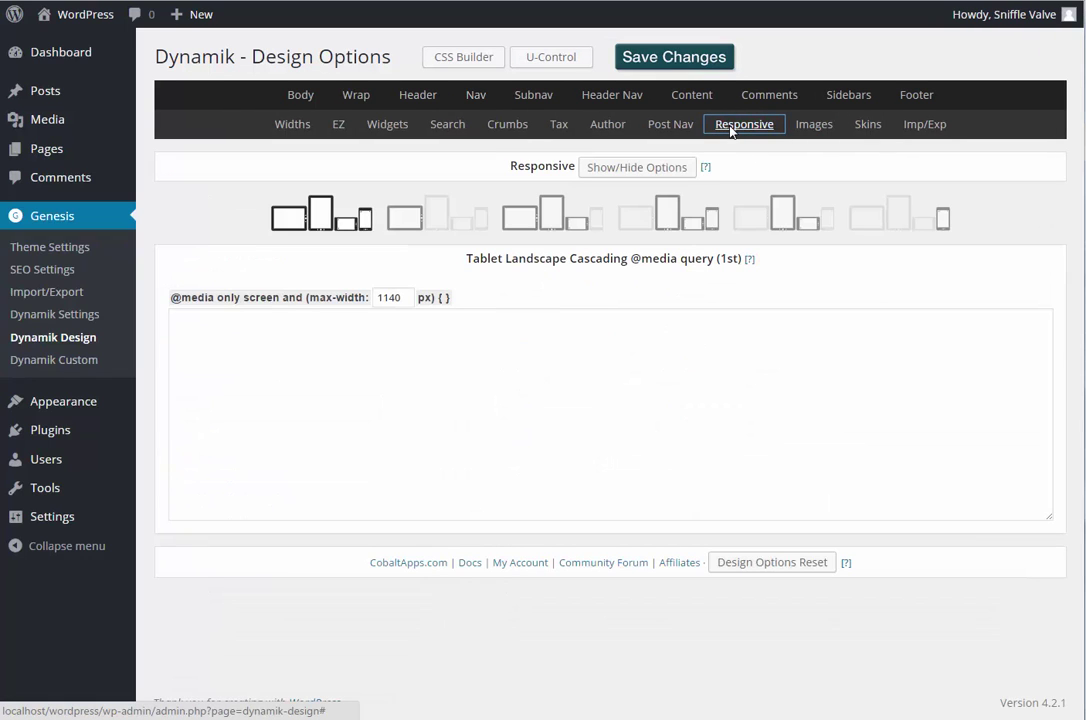
pyautogui.click(641, 171)
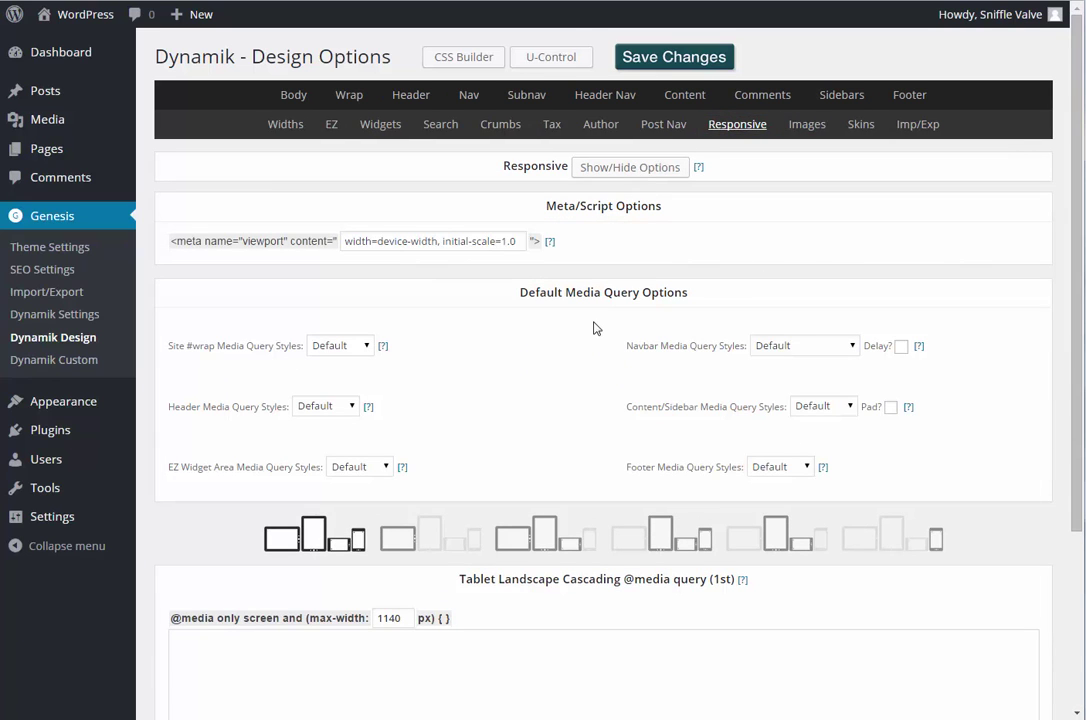
pyautogui.click(798, 352)
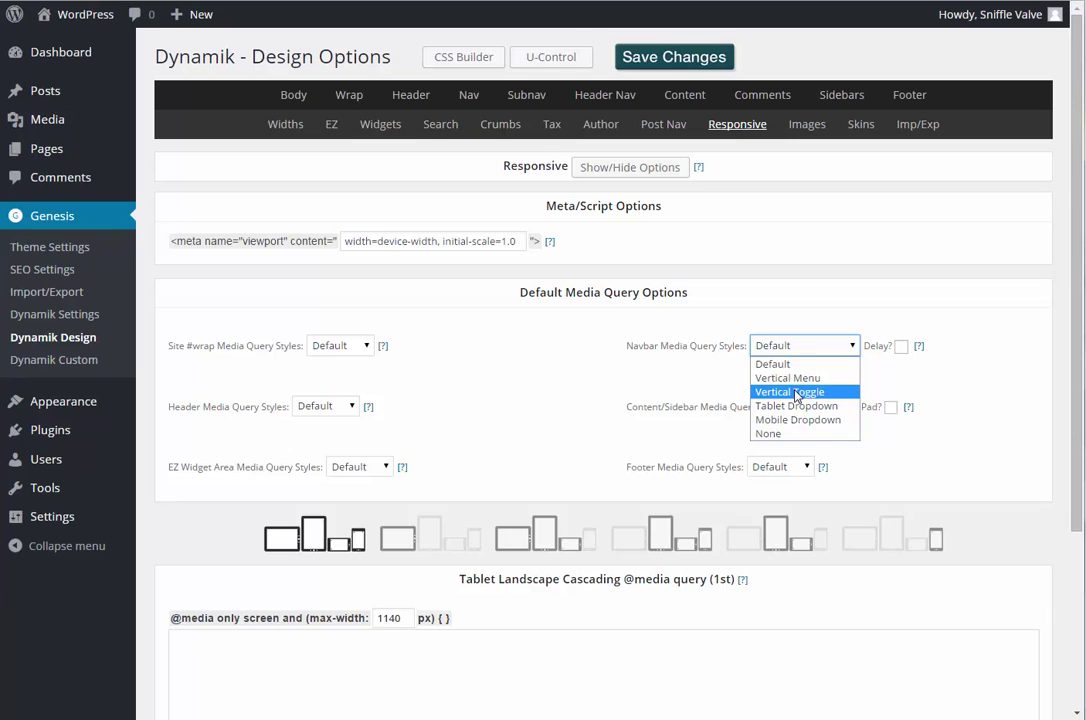
pyautogui.click(796, 392)
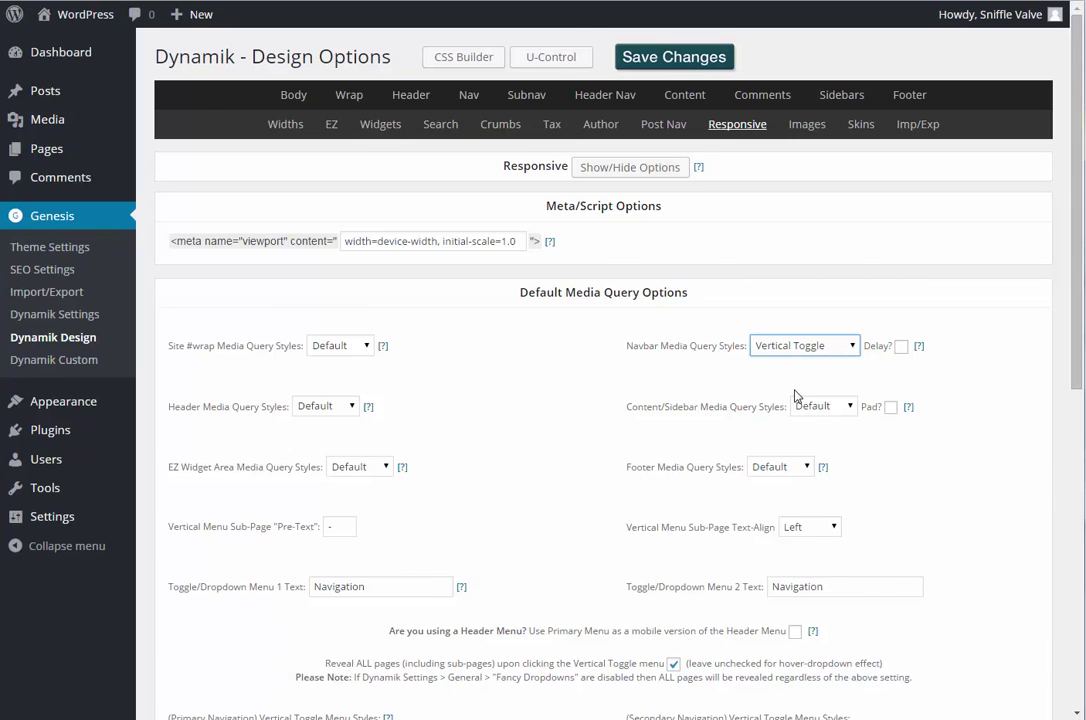
pyautogui.scroll(-3, 796, 396)
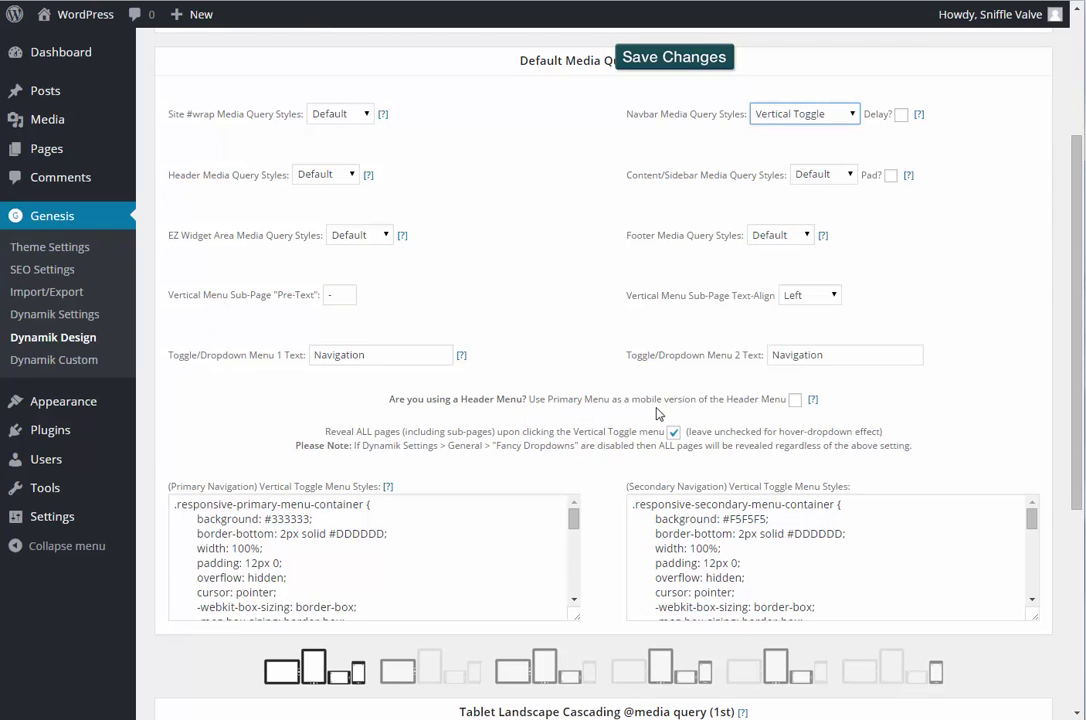
pyautogui.click(795, 400)
pyautogui.click(669, 66)
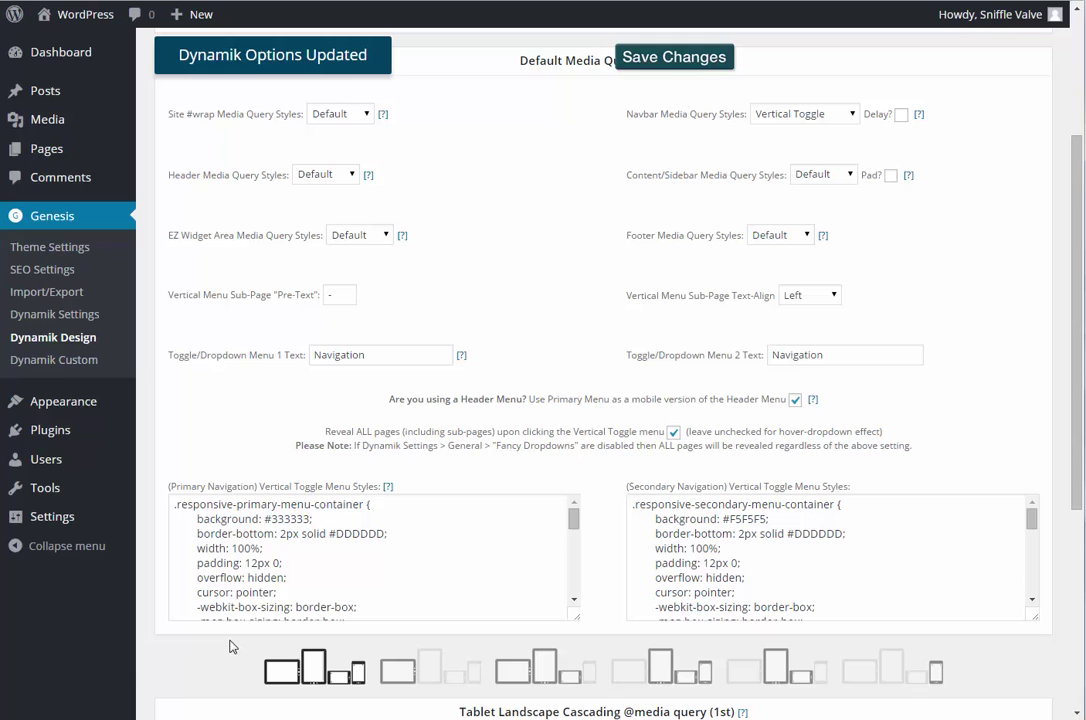
# Reload the live site to confirm the header-right menu, then return to Dynamik Design.
pyautogui.hotkey('ctrl', 'Tab')
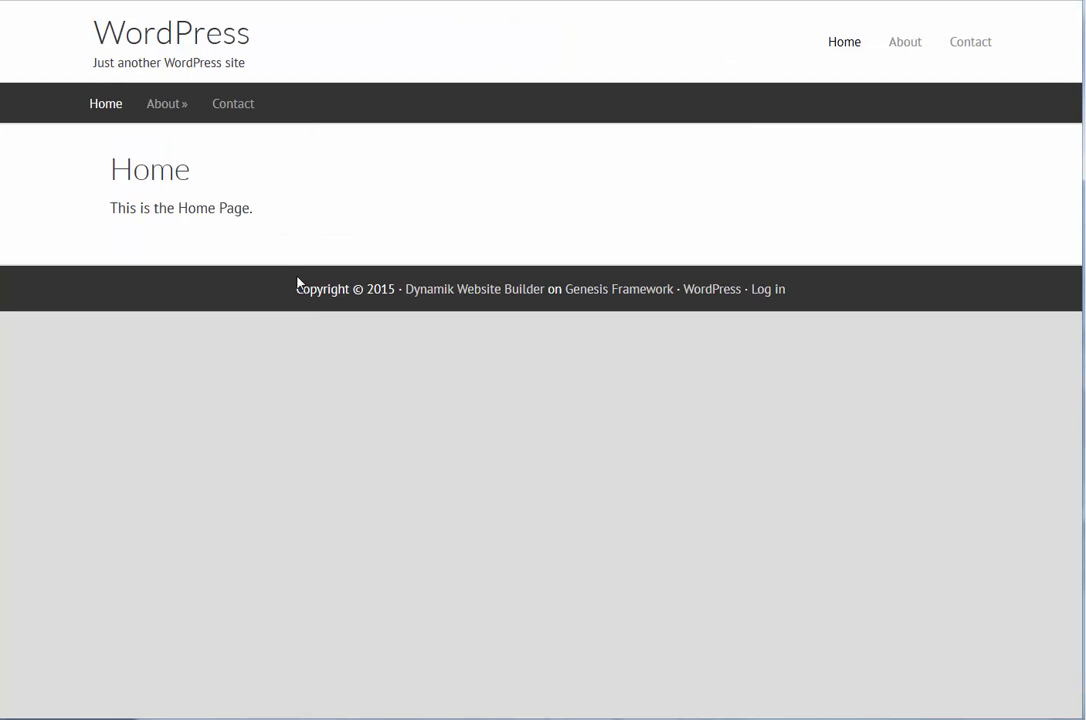
pyautogui.click(178, 33)
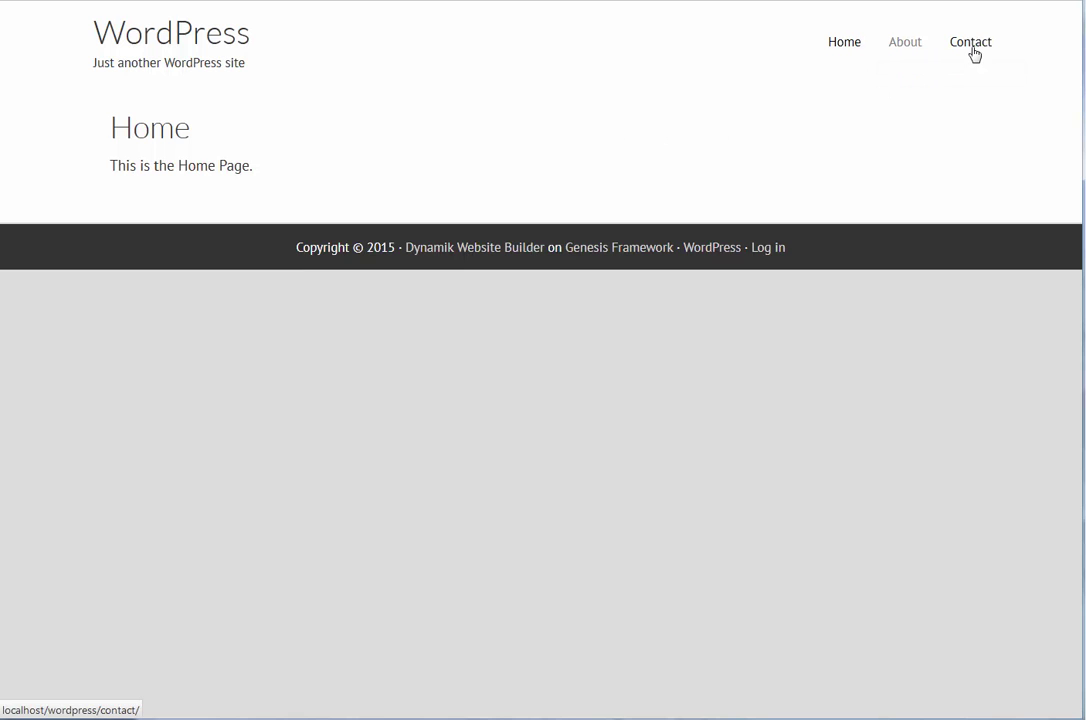
pyautogui.moveTo(932, 49)
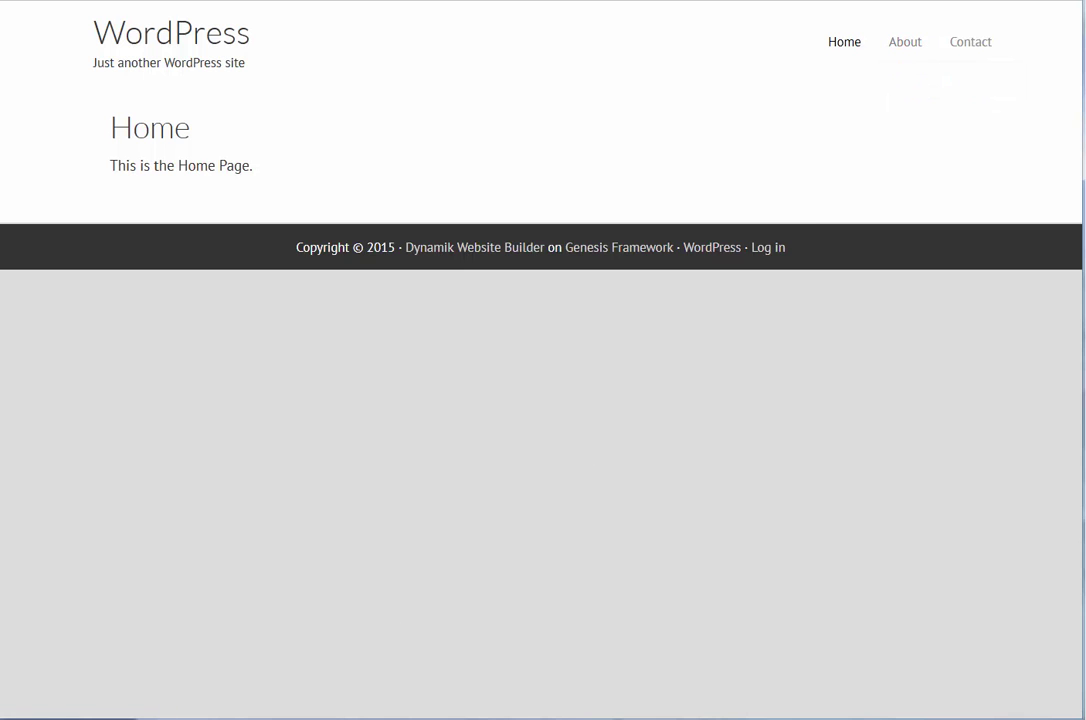
pyautogui.click(288, 716)
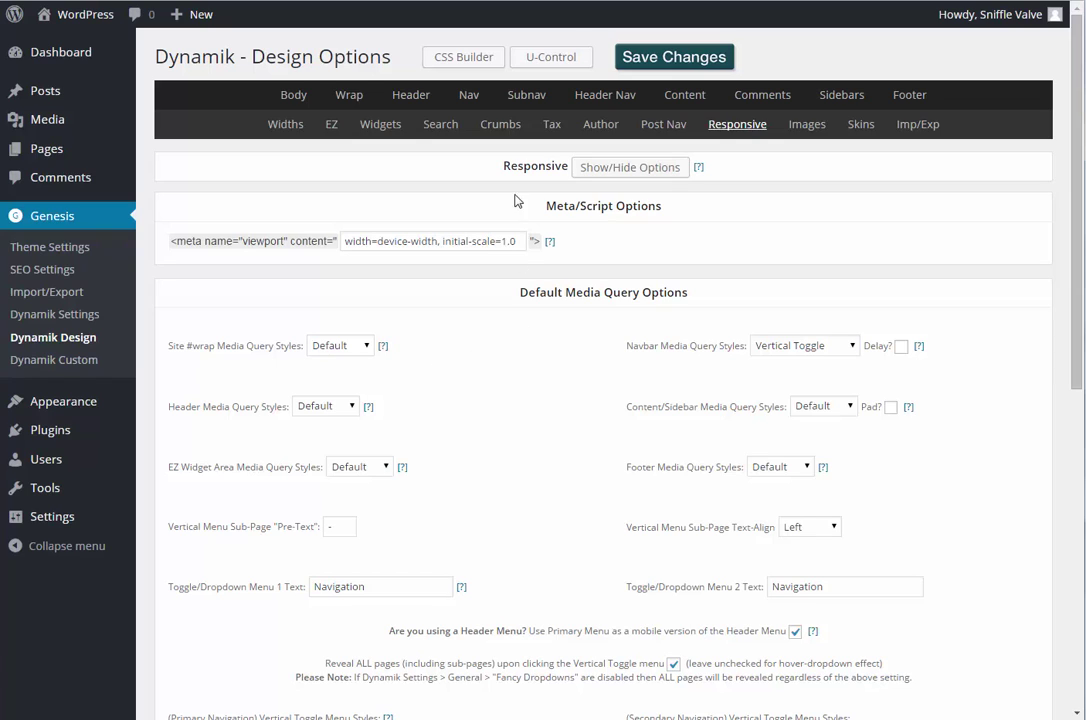
# Set the Header Nav Sub-Indicator to Text and save the design options.
pyautogui.click(590, 104)
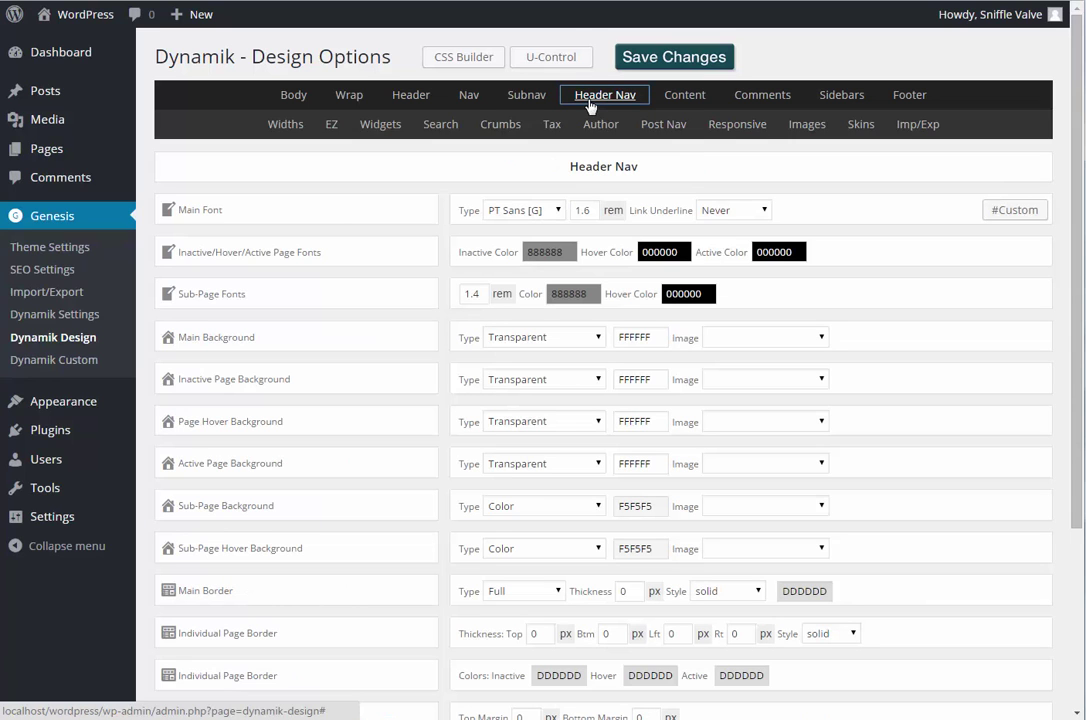
pyautogui.scroll(-5, 590, 104)
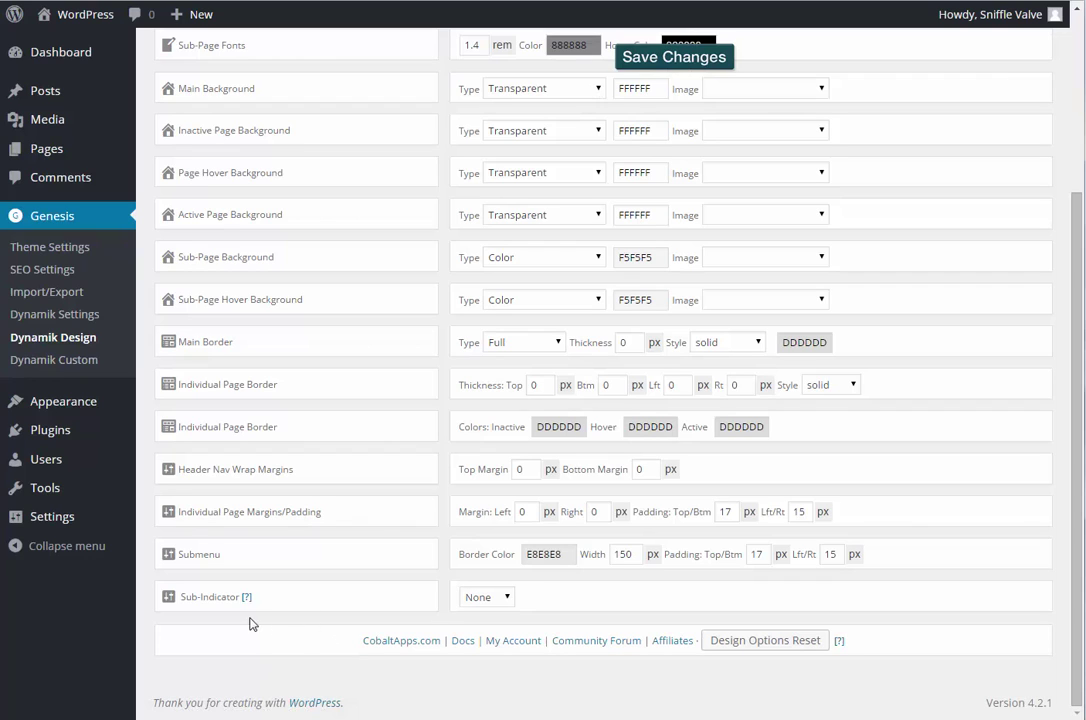
pyautogui.click(478, 597)
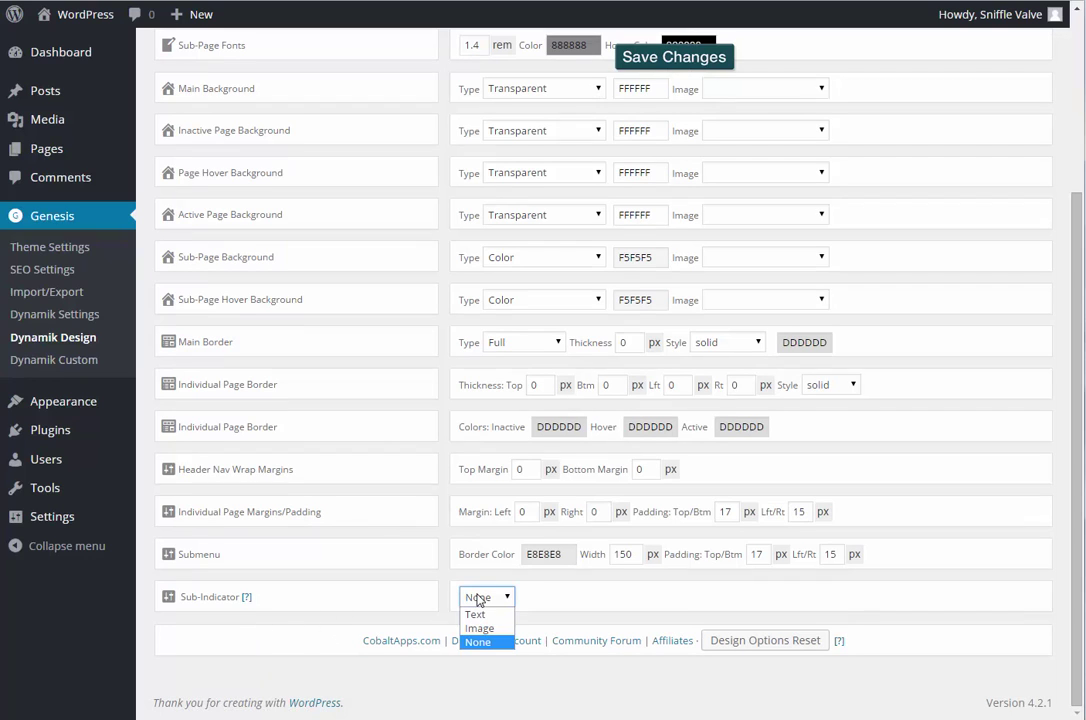
pyautogui.click(478, 616)
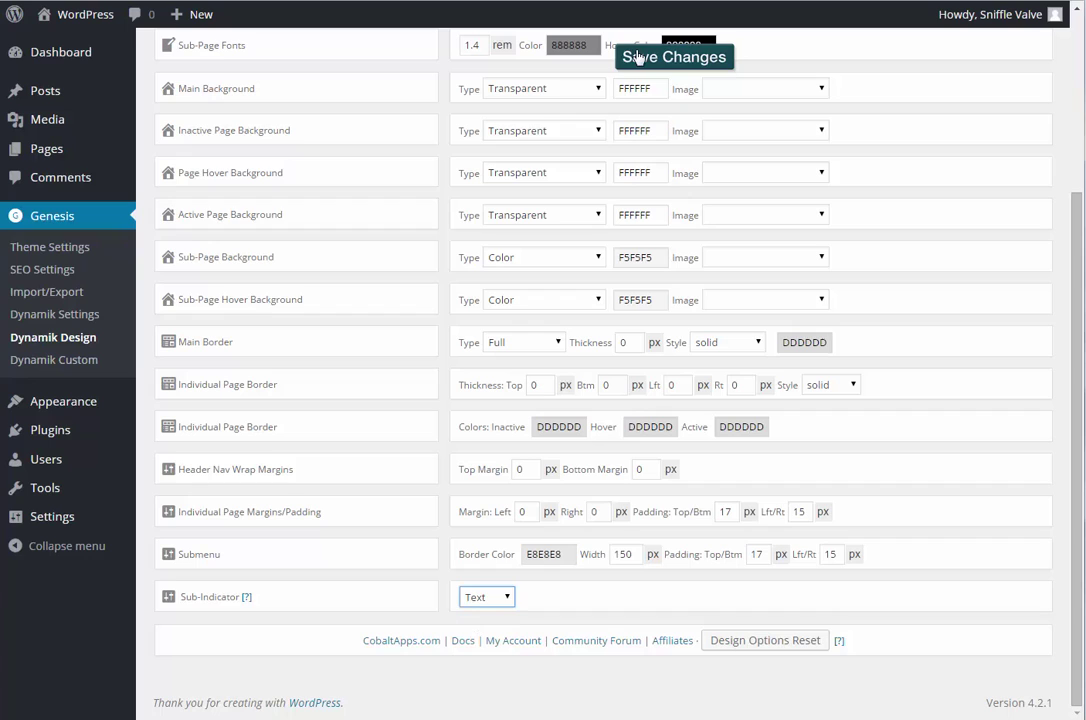
pyautogui.hotkey('ctrl', 's')
# Reload the front-end to see the » indicator on the About menu item.
pyautogui.hotkey('ctrl', 'Tab')
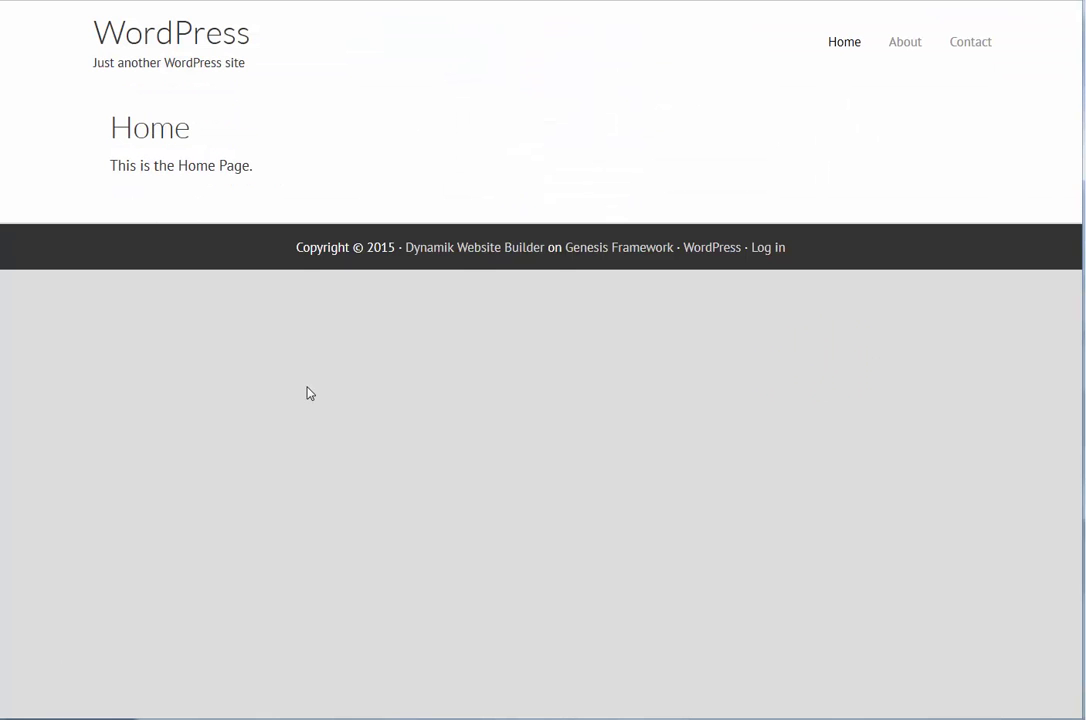
pyautogui.rightClick(306, 391)
pyautogui.click(409, 403)
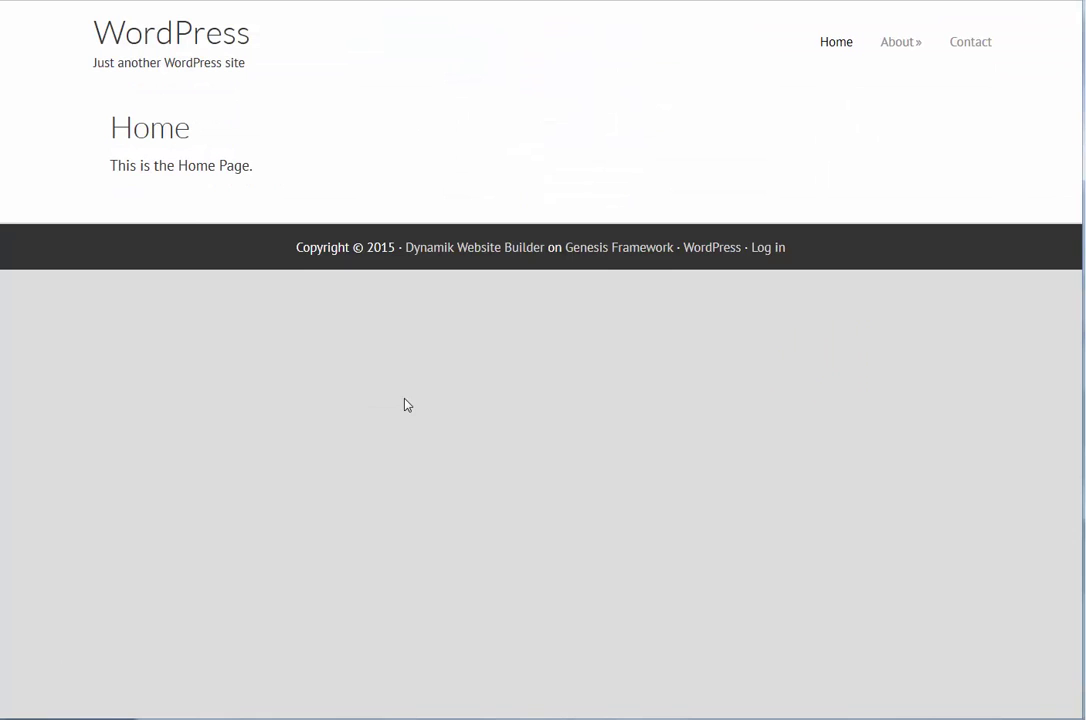
pyautogui.moveTo(886, 40)
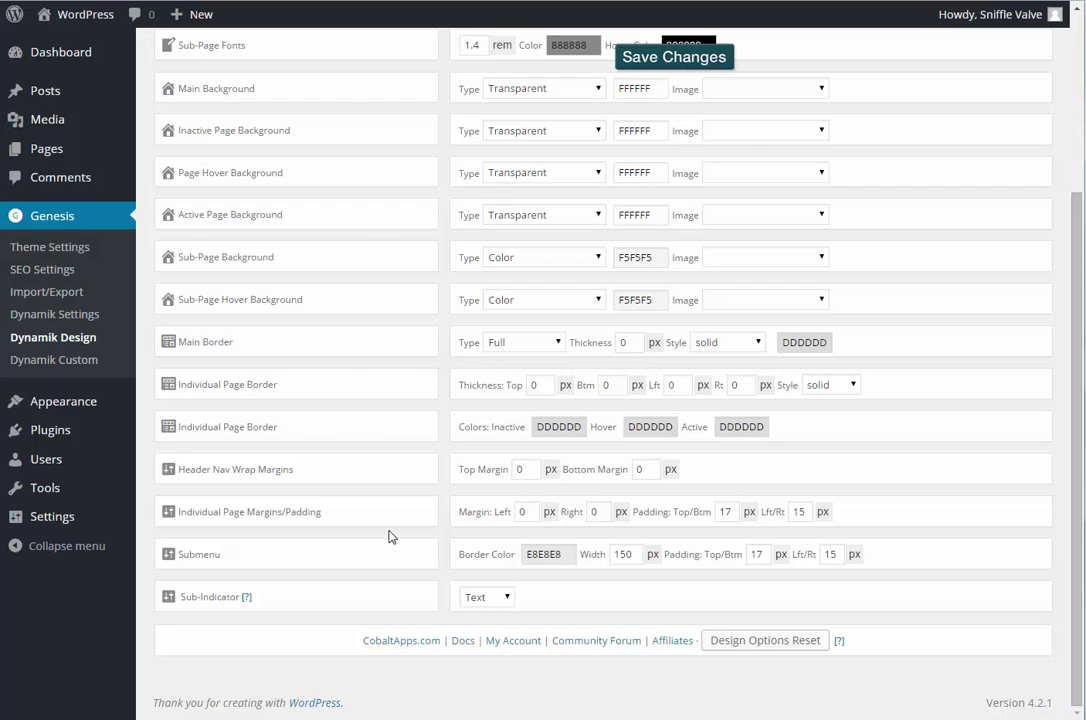
# Change the Header Nav main font size from 1.6 to 2.0 rem and save.
pyautogui.scroll(3, 418, 384)
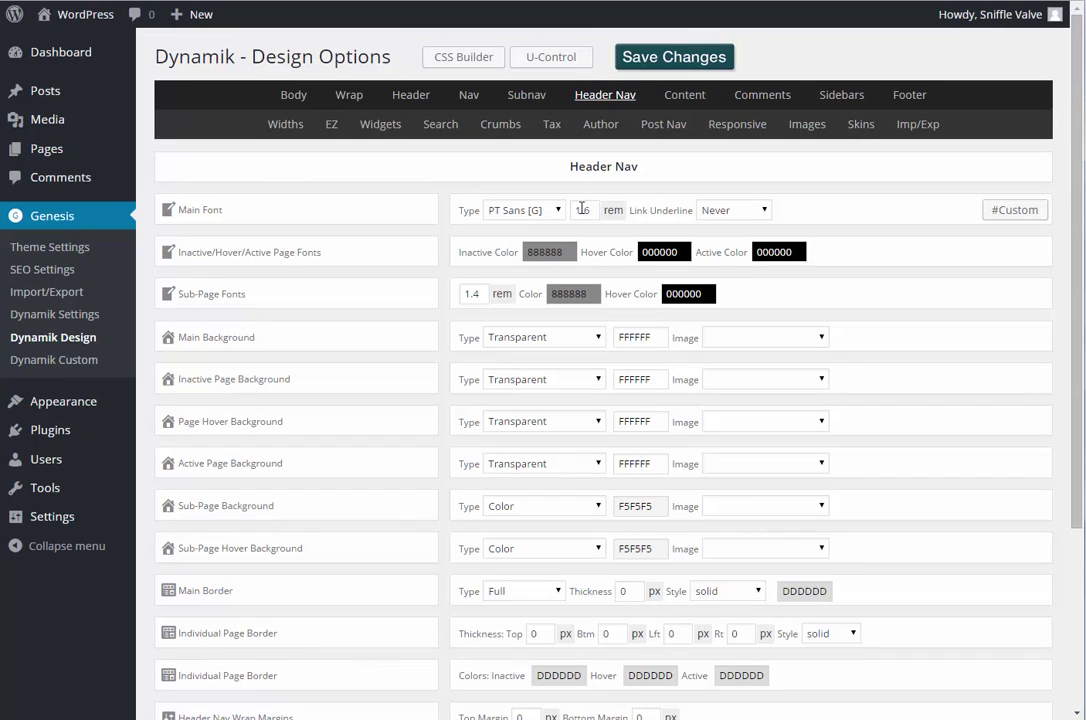
pyautogui.moveTo(574, 210); pyautogui.dragTo(601, 209)
pyautogui.write('2.0')
pyautogui.click(680, 58)
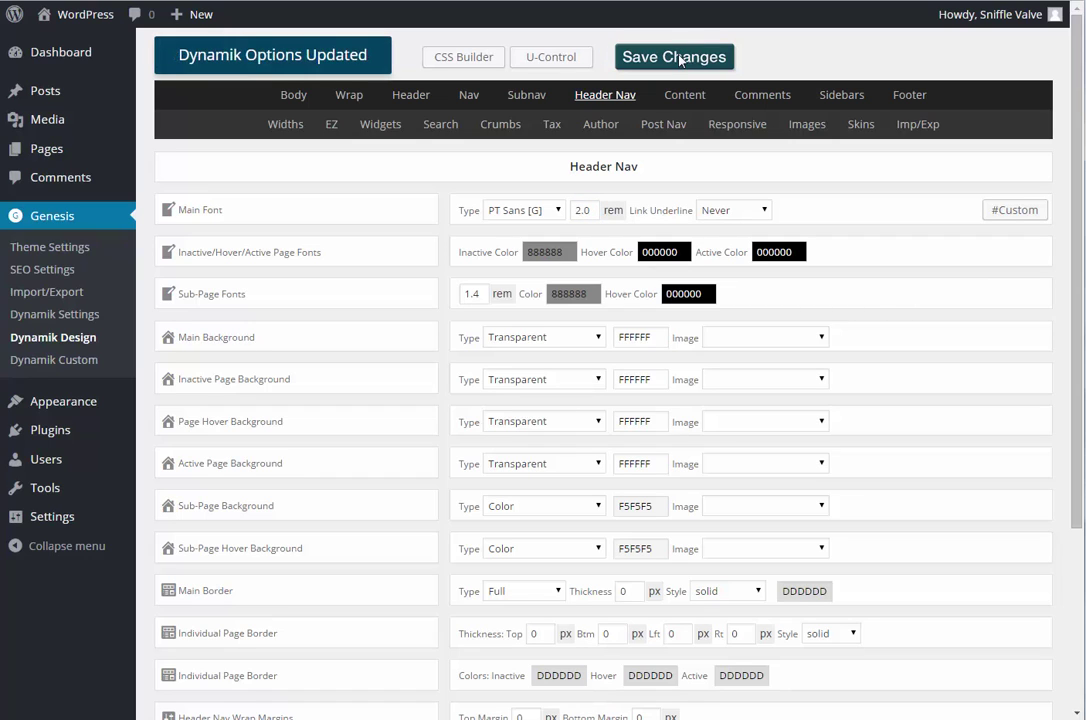
# Keep a plain colour header background, set it to FFBB33, and save the Dynamik options.
pyautogui.click(412, 95)
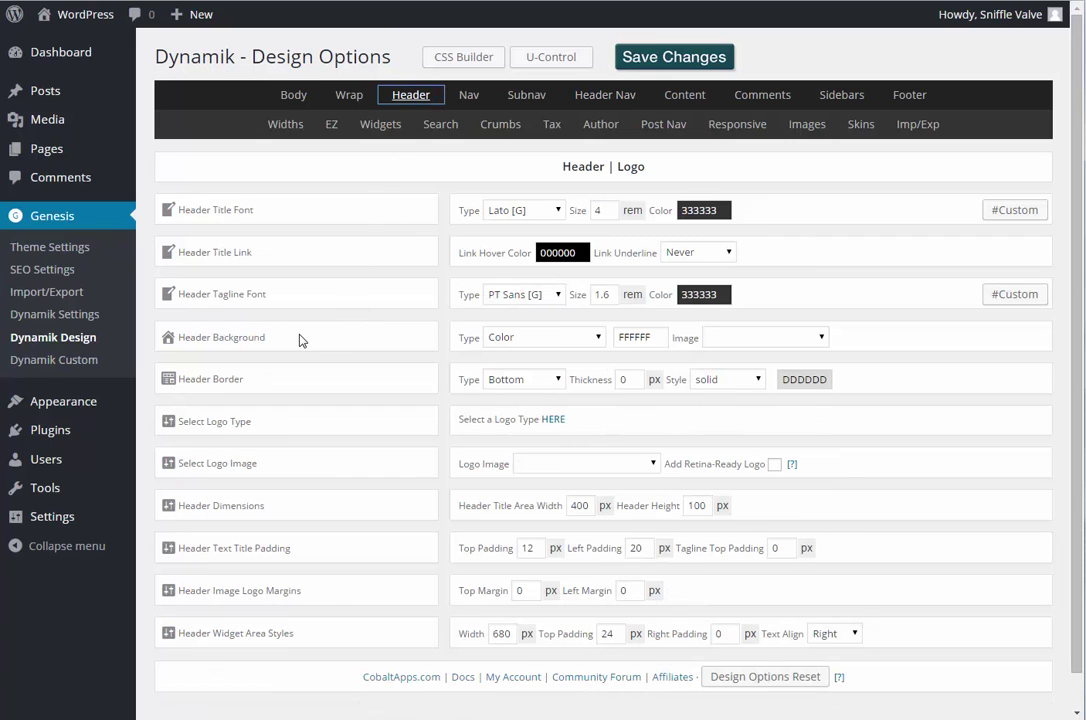
pyautogui.click(537, 347)
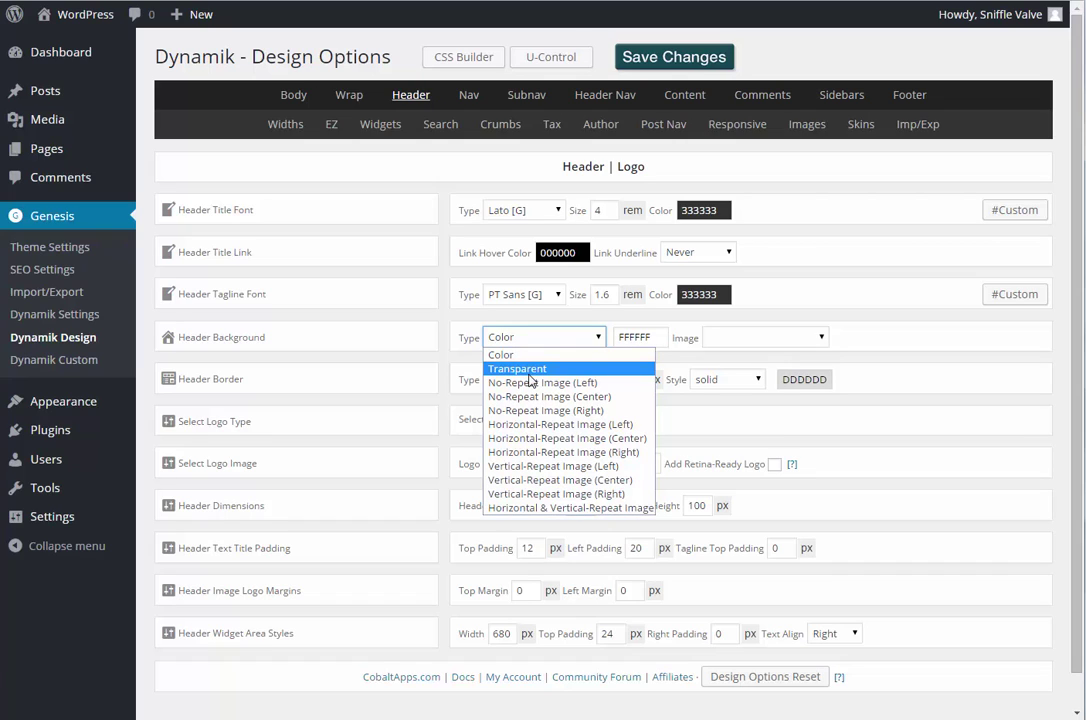
pyautogui.click(543, 342)
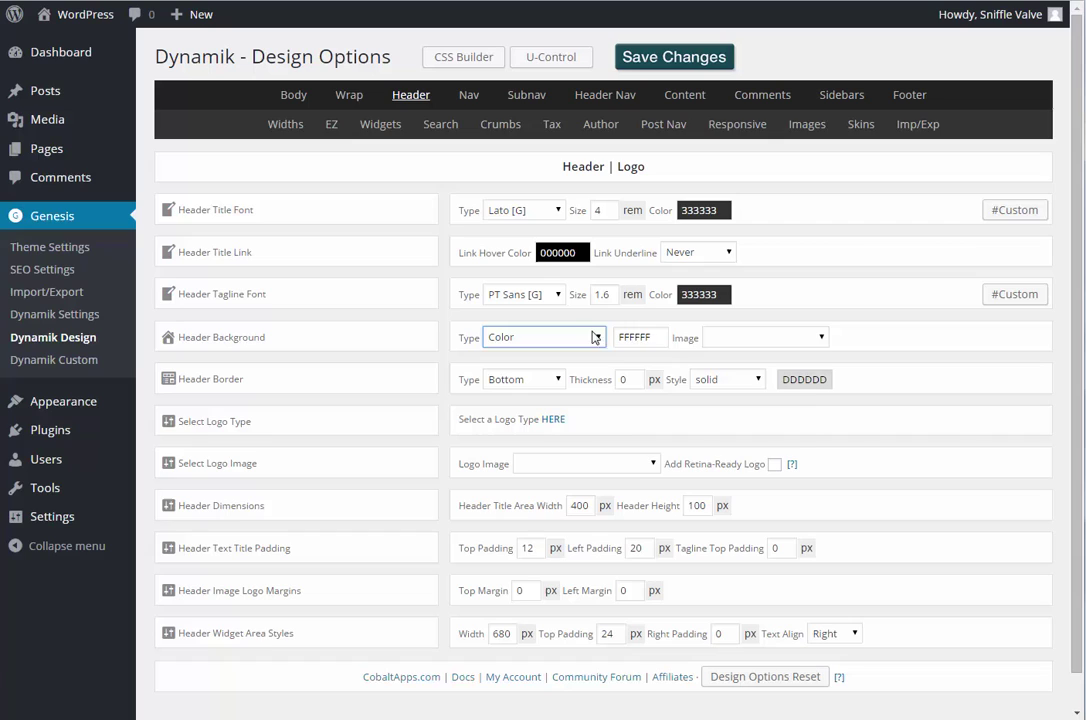
pyautogui.click(634, 337)
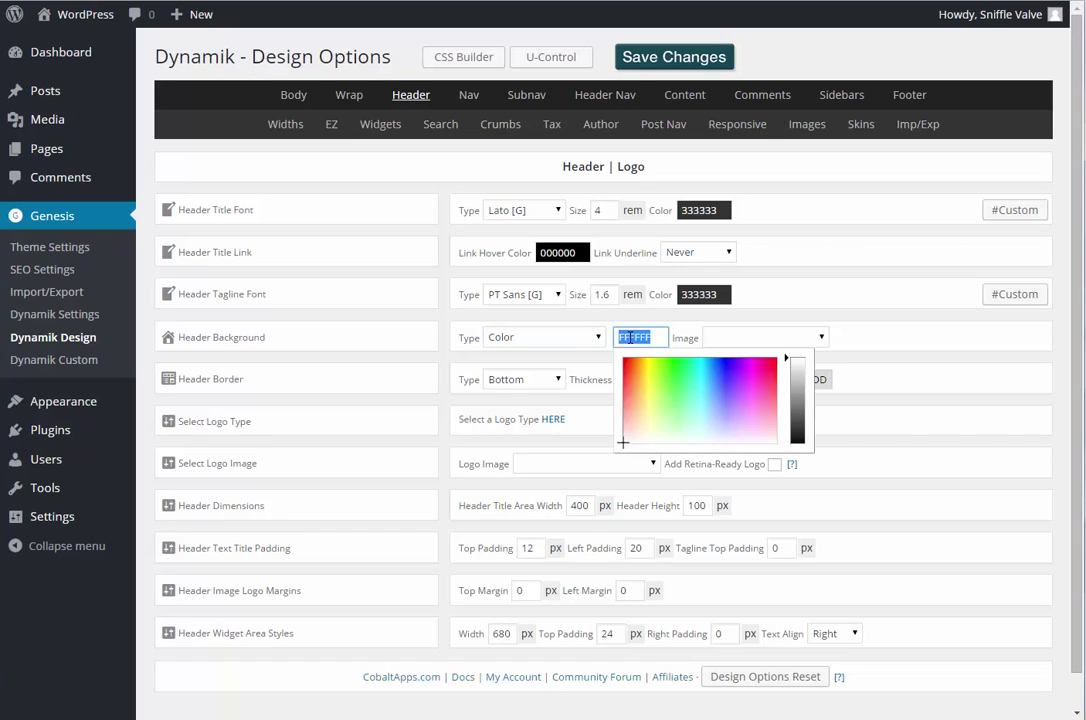
pyautogui.write('fffbbb')
pyautogui.write('33')
pyautogui.press('BackSpace')
pyautogui.press('BackSpace')
pyautogui.press('BackSpace')
pyautogui.press('BackSpace')
pyautogui.press('BackSpace')
pyautogui.press('BackSpace')
pyautogui.press('BackSpace')
pyautogui.write('fbb33')
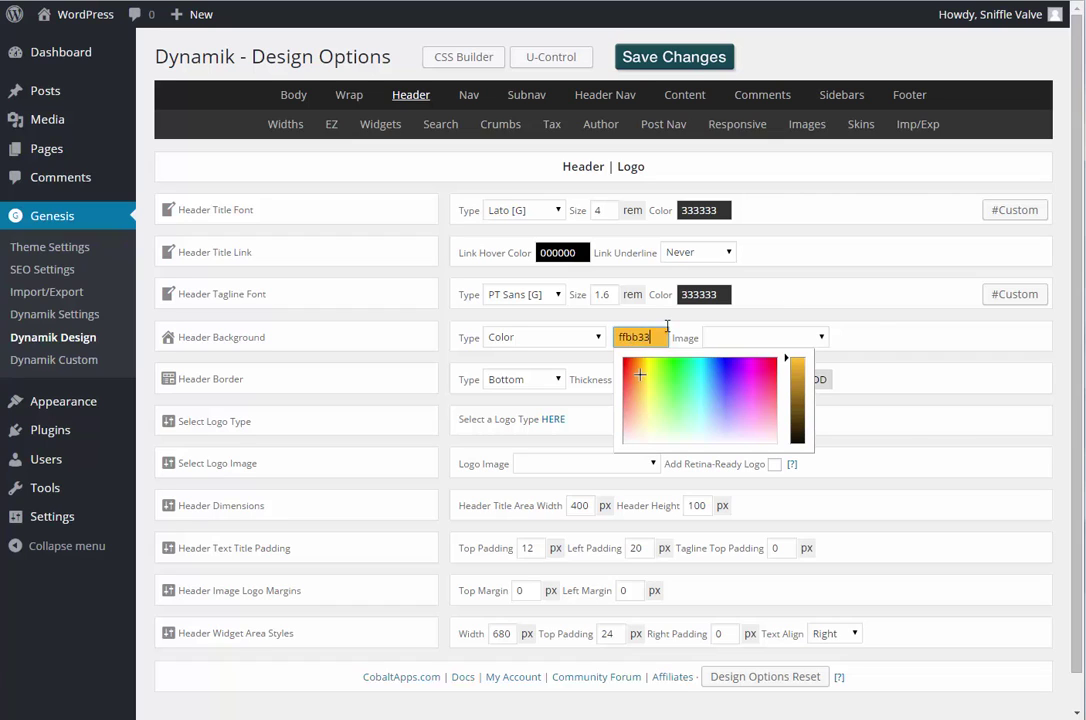
pyautogui.click(762, 192)
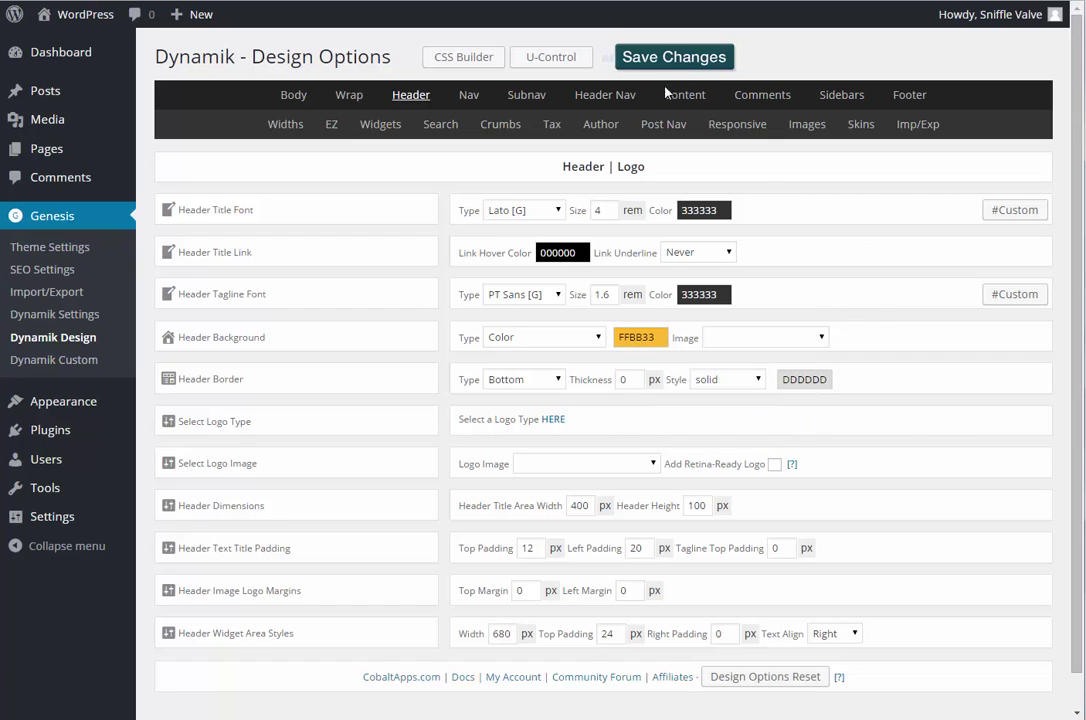
pyautogui.click(674, 57)
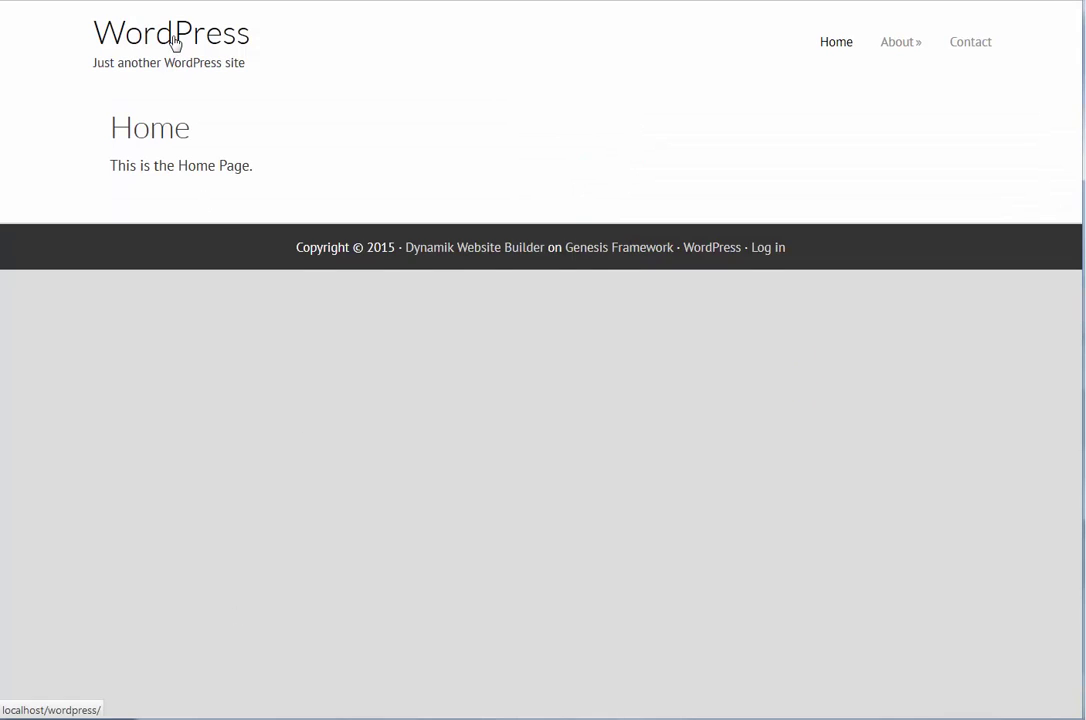
# Reload the site, open Sample Page under About, then return to the Home page.
pyautogui.click(172, 41)
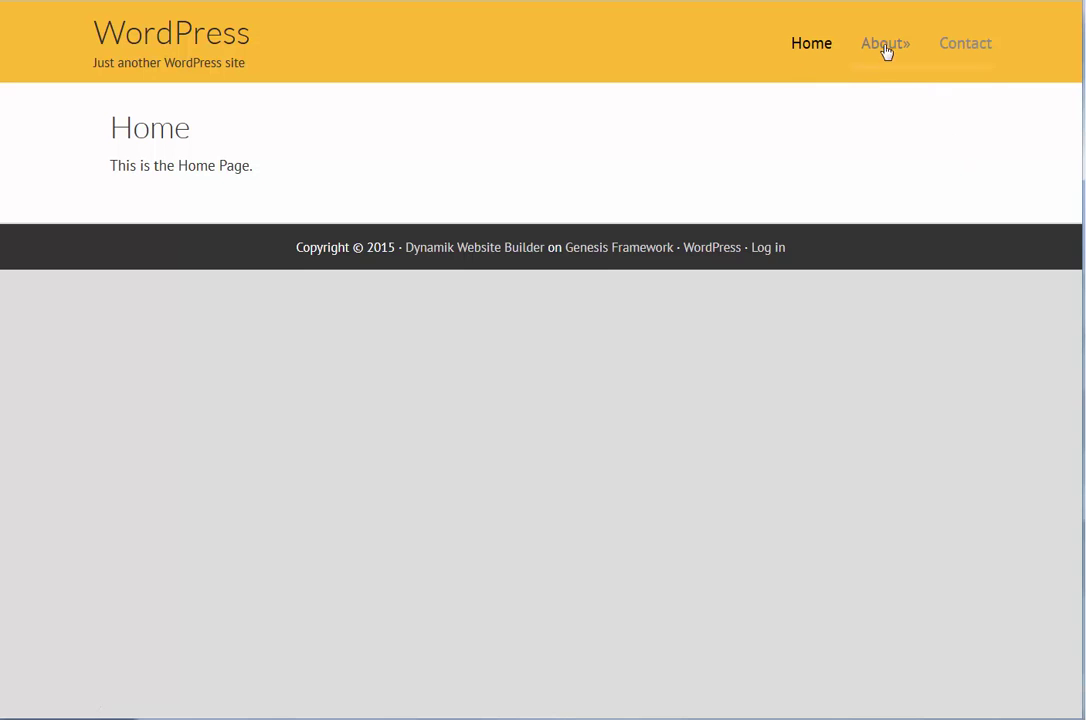
pyautogui.moveTo(885, 46)
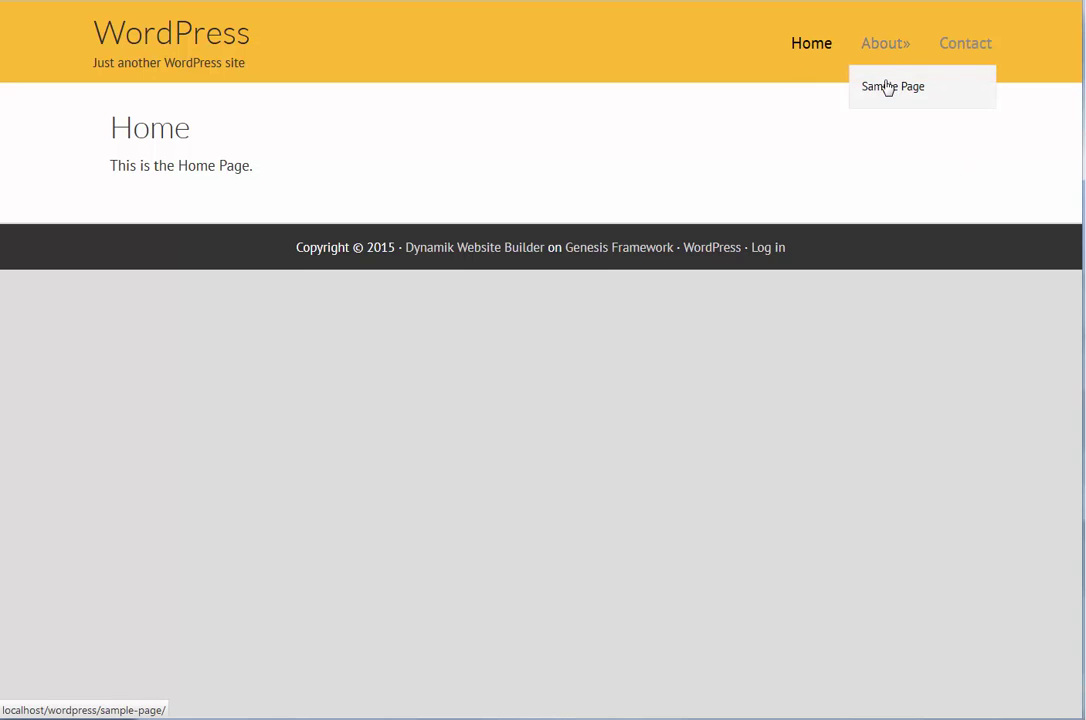
pyautogui.click(888, 88)
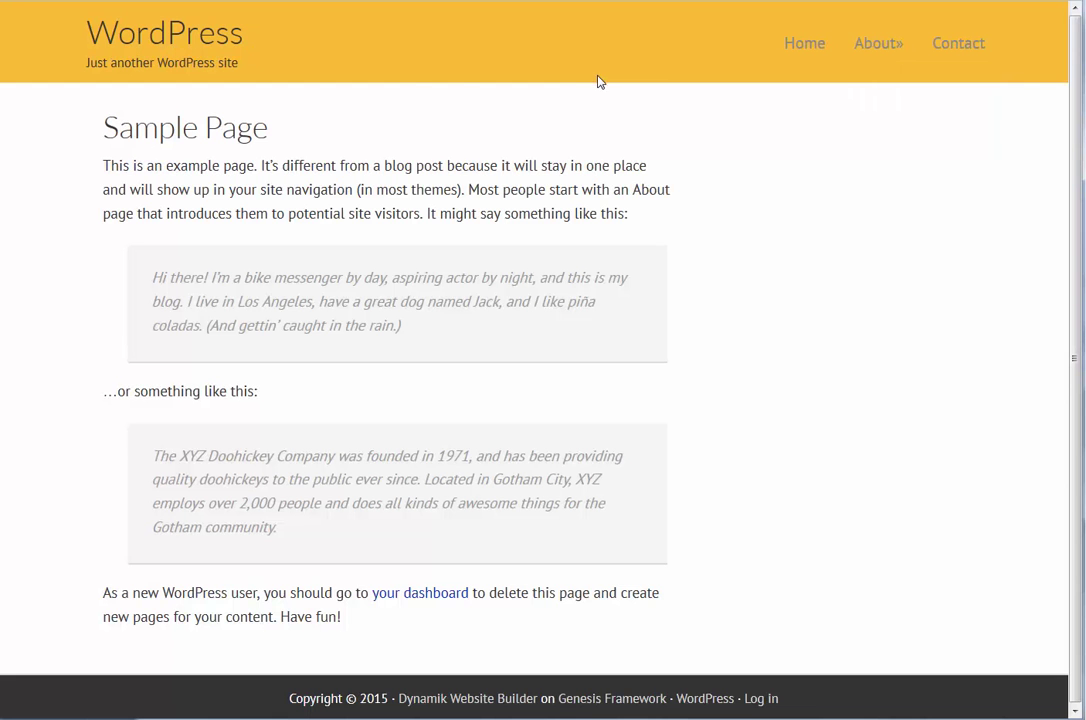
pyautogui.click(210, 46)
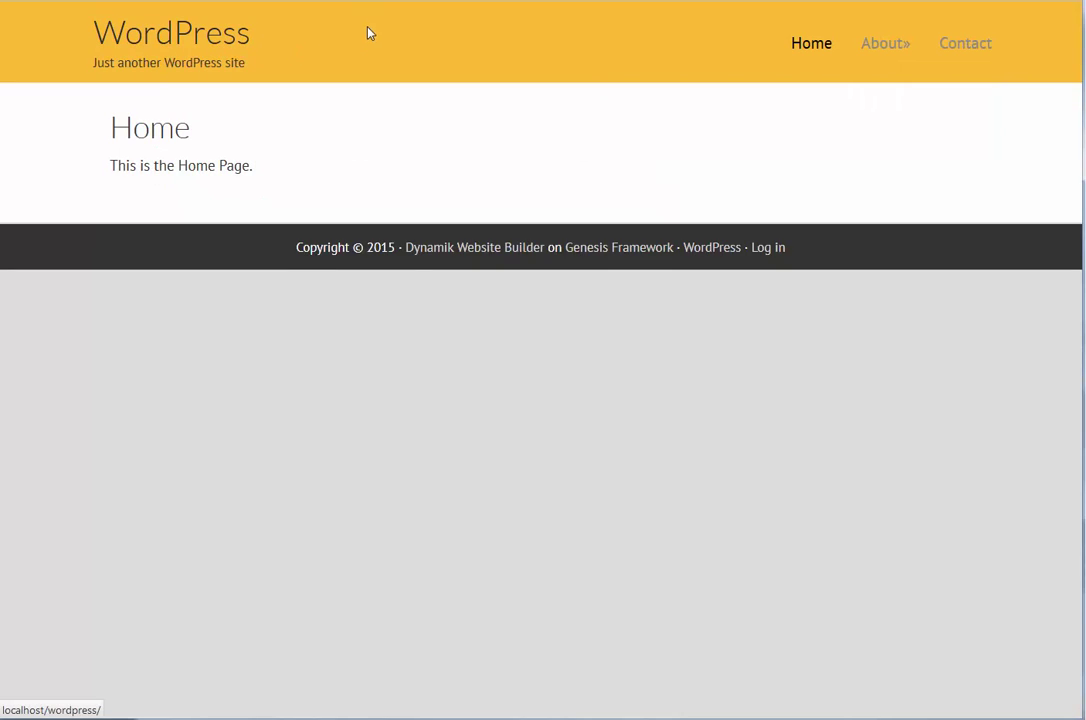